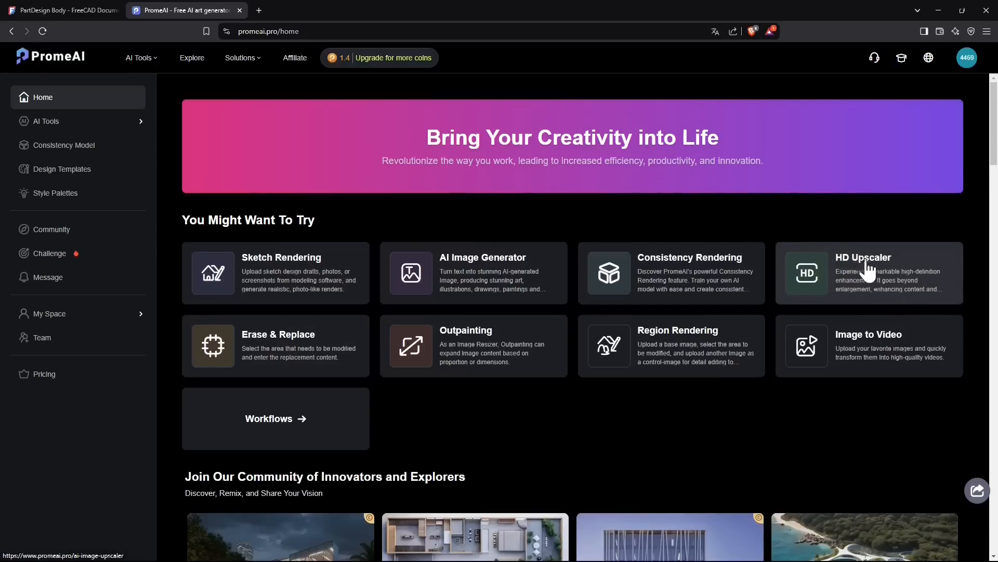
Open the Erase & Replace tool and browse the example images in its Discover & Remix gallery.
{"action": "left_click", "coordinate": [333, 354]}
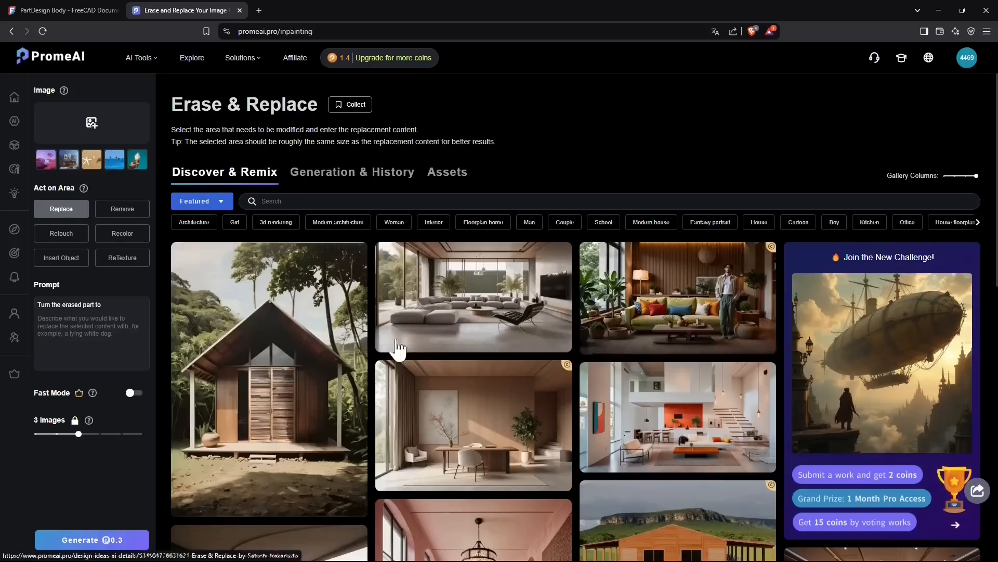
{"action": "scroll", "coordinate": [394, 348], "scroll_direction": "down", "scroll_amount": 5}
{"action": "scroll", "coordinate": [762, 270], "scroll_direction": "down", "scroll_amount": 7}
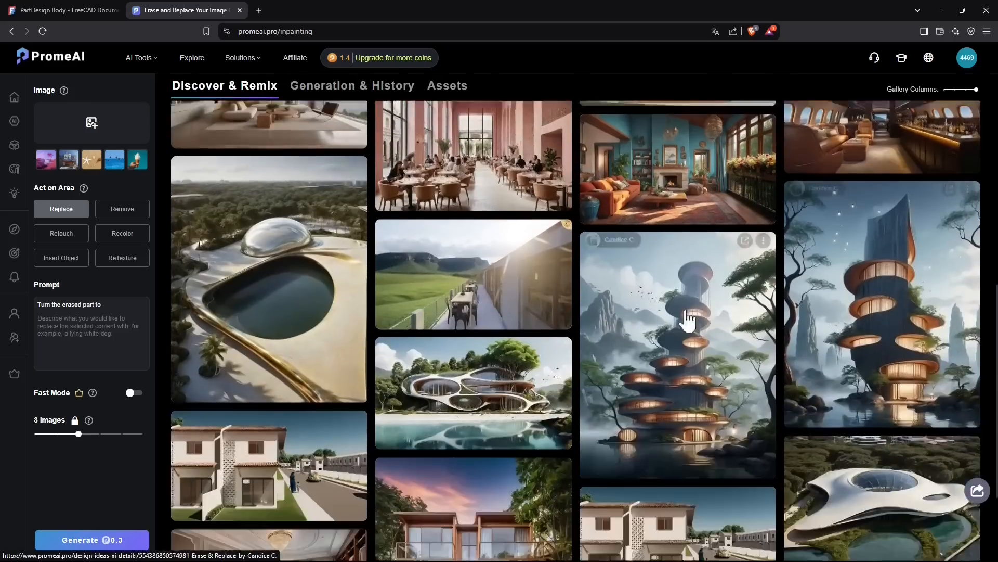
{"action": "scroll", "coordinate": [468, 345], "scroll_direction": "up", "scroll_amount": 12}
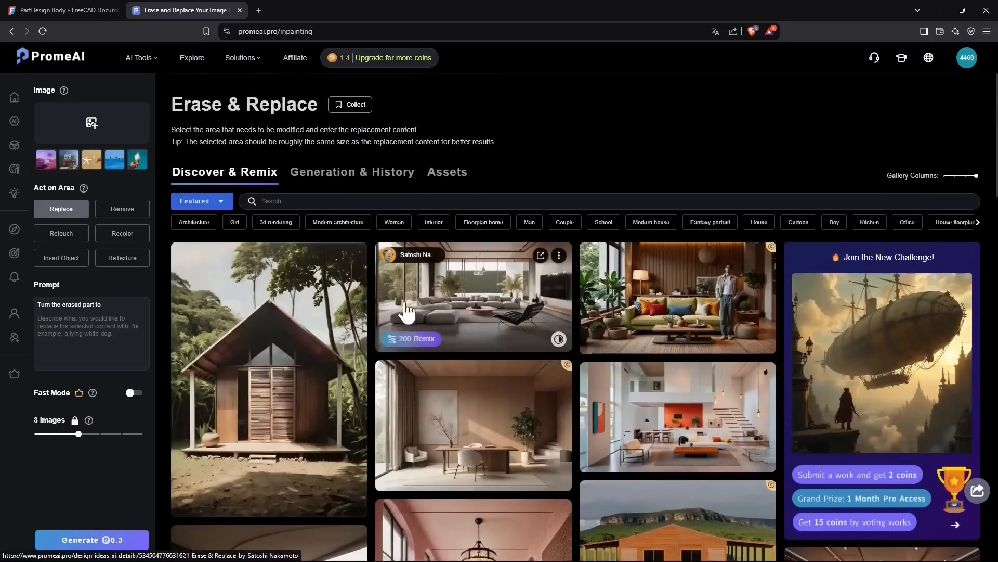
Look through the Generation & History, Discover & Remix and Assets sections of the tool.
{"action": "left_click", "coordinate": [367, 186]}
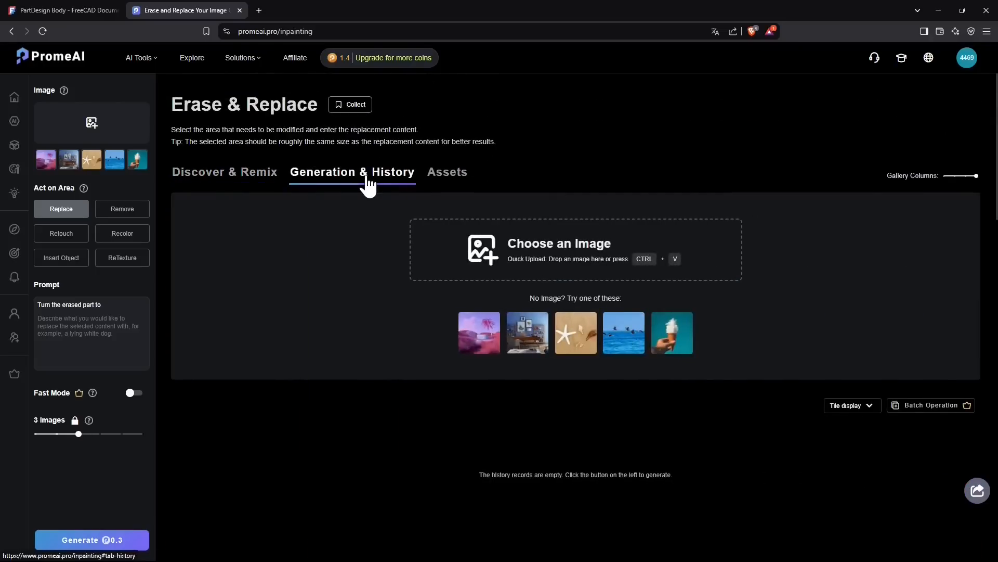
{"action": "left_click", "coordinate": [234, 183]}
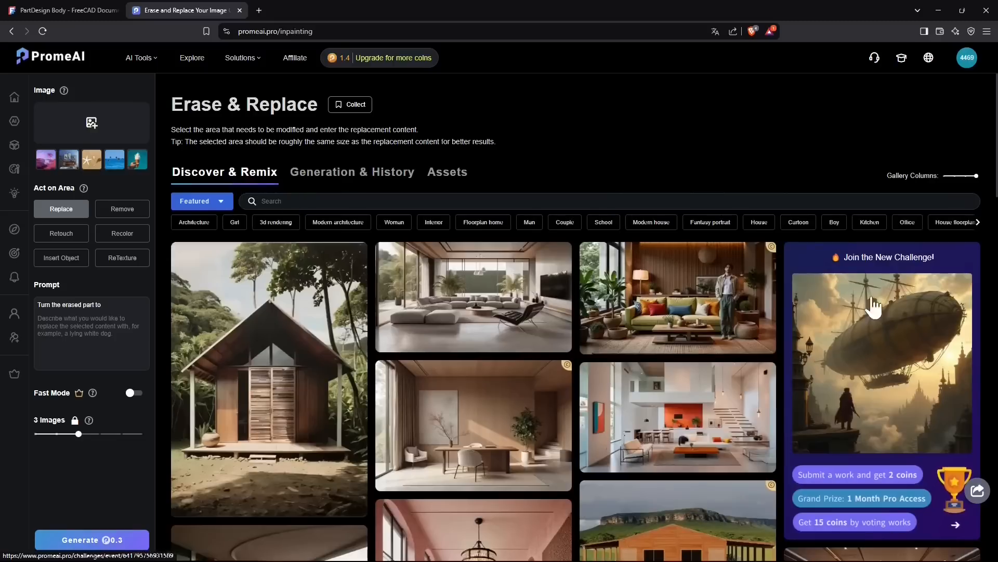
{"action": "left_click", "coordinate": [364, 179]}
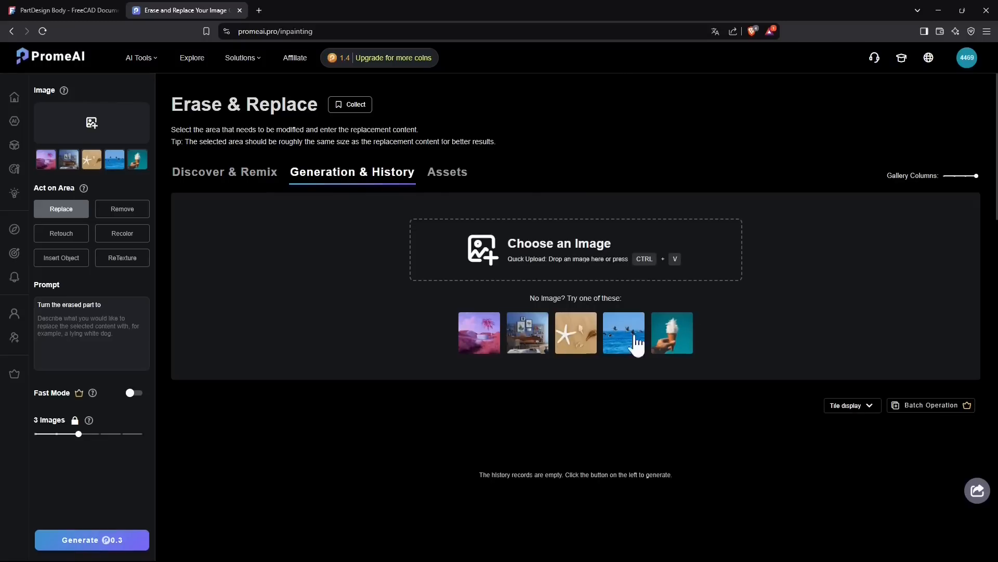
{"action": "left_click", "coordinate": [446, 177]}
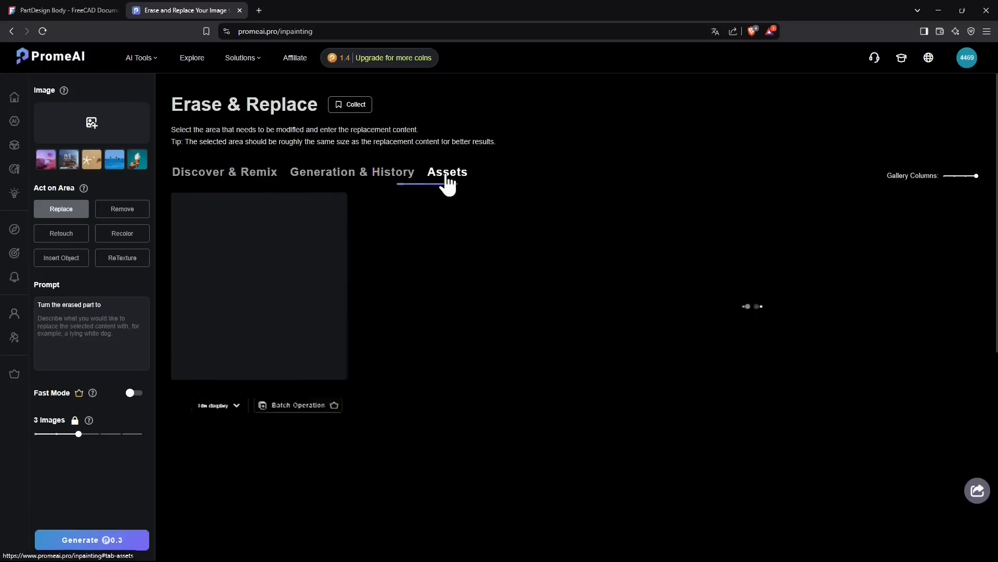
Load the sample image of birds flying over the sea in Generation & History.
{"action": "left_click", "coordinate": [364, 177]}
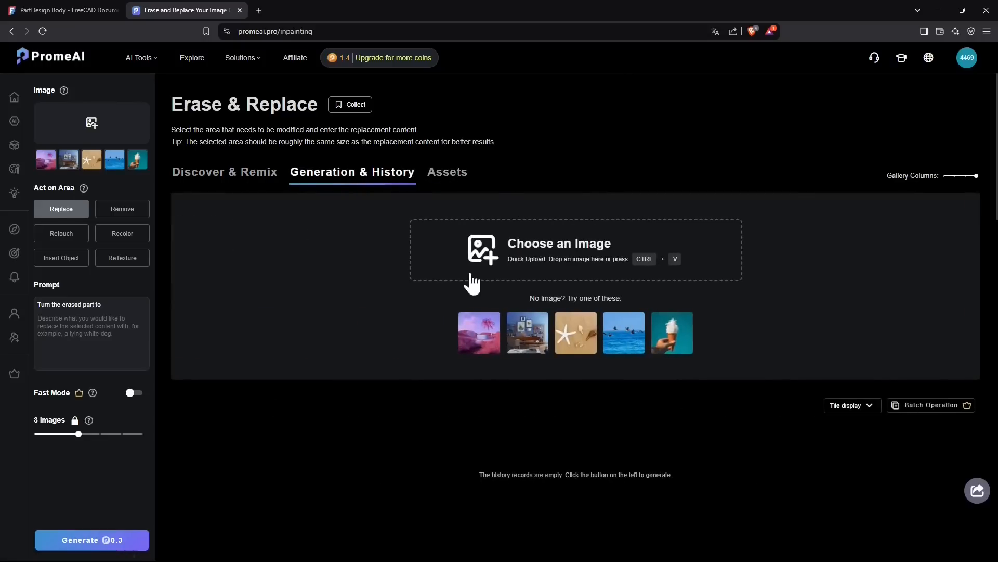
{"action": "left_click", "coordinate": [626, 340]}
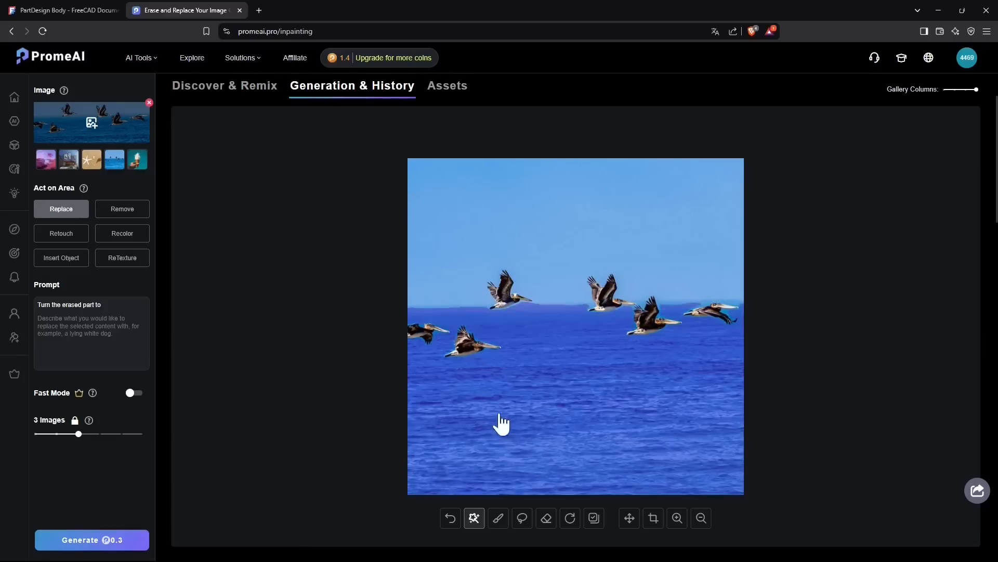
Try the brush, lasso and eraser masking tools on the lower-left bird and undo the mask strokes.
{"action": "left_click", "coordinate": [497, 519]}
{"action": "mouse_move", "coordinate": [467, 348]}
{"action": "left_mouse_down"}
{"action": "mouse_move", "coordinate": [514, 349]}
{"action": "mouse_move", "coordinate": [472, 343]}
{"action": "mouse_move", "coordinate": [470, 328]}
{"action": "mouse_move", "coordinate": [458, 354]}
{"action": "left_mouse_up"}
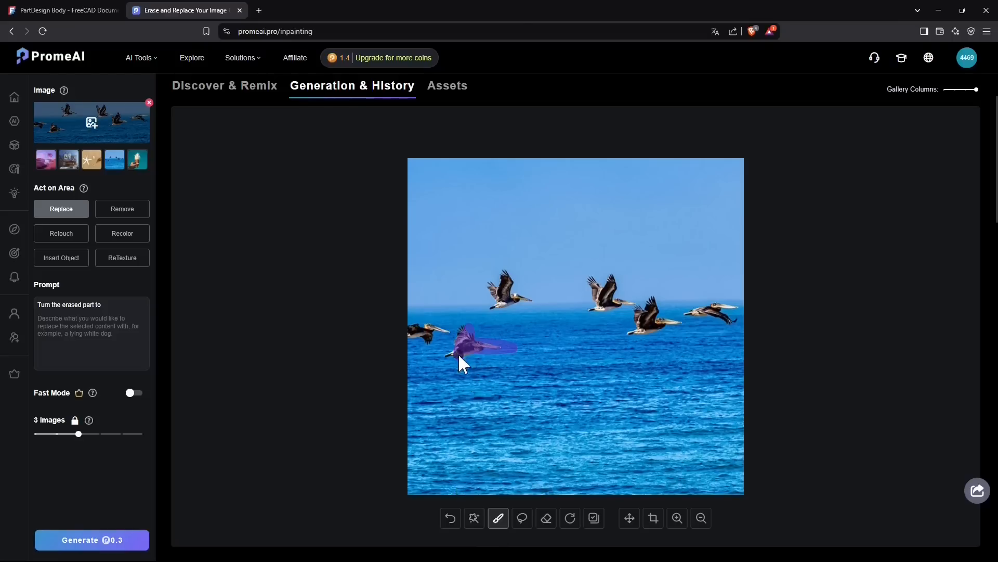
{"action": "left_click", "coordinate": [522, 518]}
{"action": "mouse_move", "coordinate": [492, 317]}
{"action": "left_mouse_down"}
{"action": "mouse_move", "coordinate": [474, 321]}
{"action": "mouse_move", "coordinate": [453, 351]}
{"action": "mouse_move", "coordinate": [450, 374]}
{"action": "mouse_move", "coordinate": [495, 352]}
{"action": "mouse_move", "coordinate": [488, 319]}
{"action": "left_mouse_up"}
{"action": "left_click", "coordinate": [546, 519]}
{"action": "mouse_move", "coordinate": [471, 358]}
{"action": "left_mouse_down"}
{"action": "mouse_move", "coordinate": [517, 344]}
{"action": "mouse_move", "coordinate": [462, 341]}
{"action": "left_mouse_up"}
{"action": "left_click", "coordinate": [571, 521]}
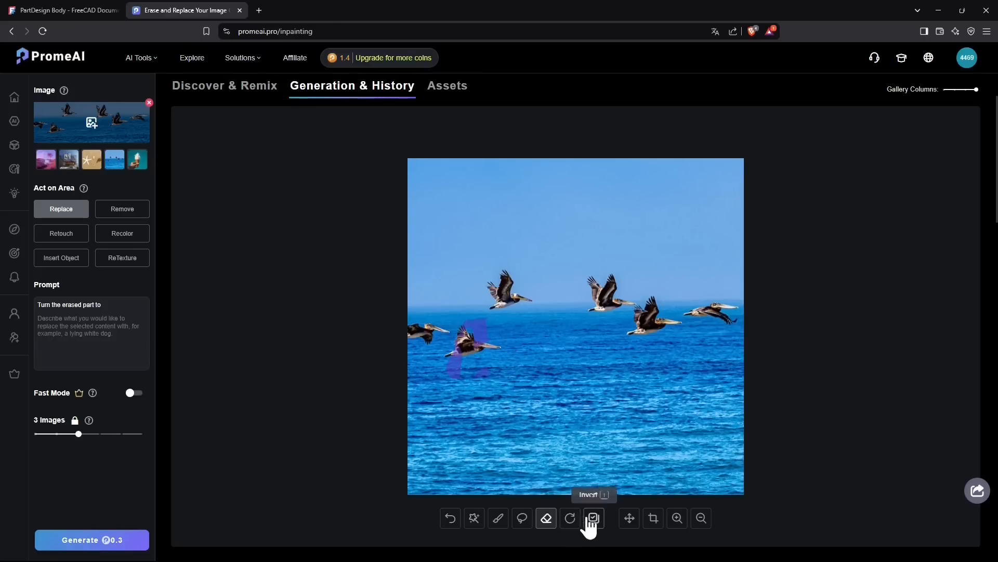
{"action": "left_click", "coordinate": [452, 519]}
{"action": "left_click", "coordinate": [451, 519]}
{"action": "left_click", "coordinate": [451, 519]}
{"action": "left_click", "coordinate": [451, 519]}
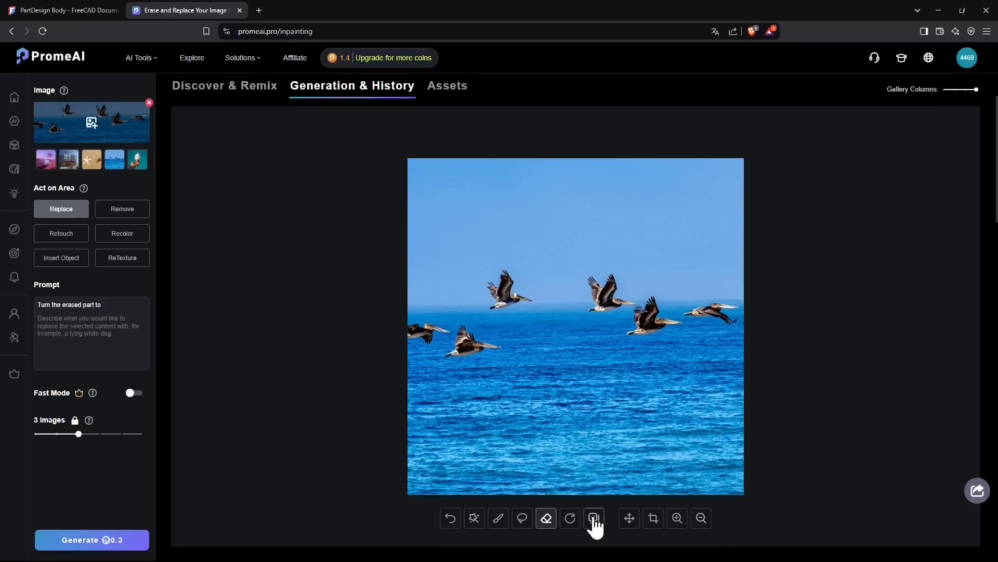
Crop the bird image to a landscape format by trimming sky from its upper edge and water from its lower edge.
{"action": "left_click", "coordinate": [652, 518]}
{"action": "left_click_drag", "start_coordinate": [500, 96], "coordinate": [520, 160]}
{"action": "left_click_drag", "start_coordinate": [498, 460], "coordinate": [524, 407]}
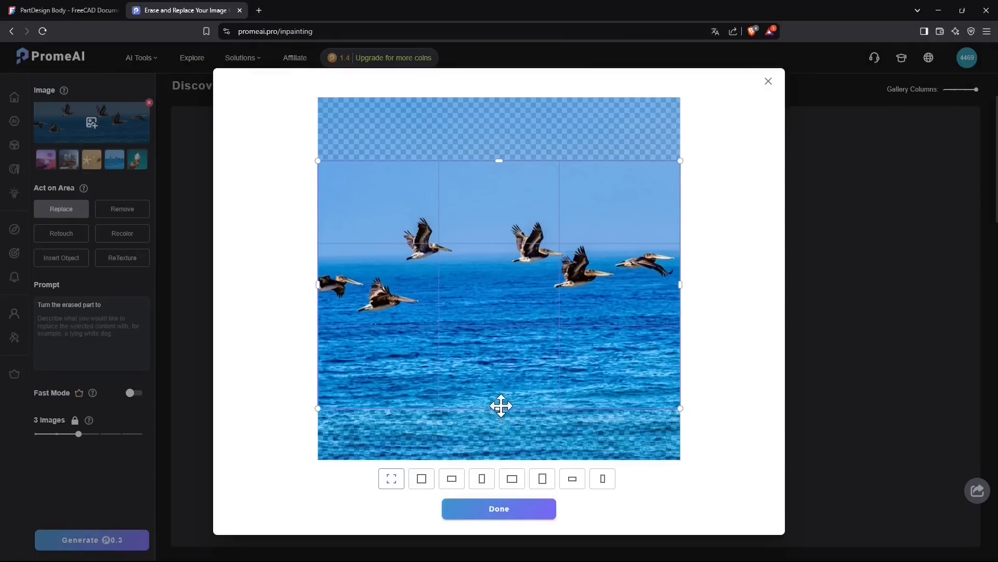
{"action": "left_click", "coordinate": [478, 512]}
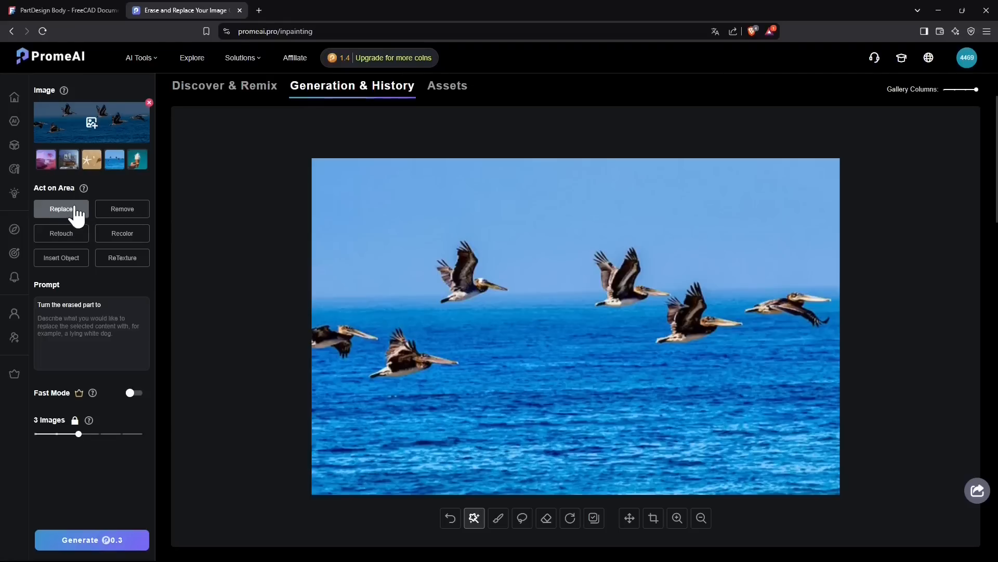
Examine the options of the Remove, Retouch, Insert Object, ReTexture and Recolor area actions.
{"action": "left_click", "coordinate": [132, 216]}
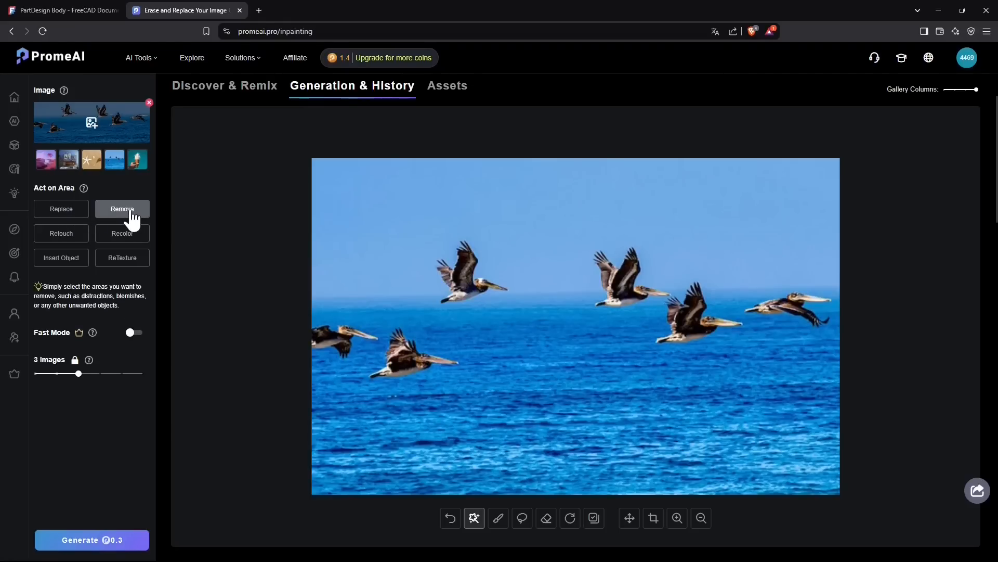
{"action": "left_click", "coordinate": [65, 239]}
{"action": "left_click", "coordinate": [70, 260]}
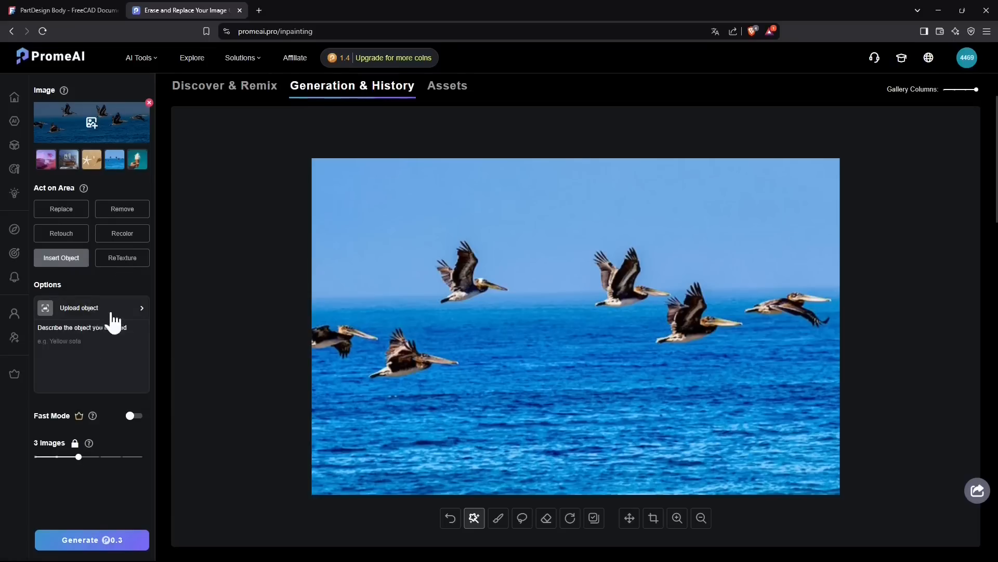
{"action": "left_click", "coordinate": [117, 262]}
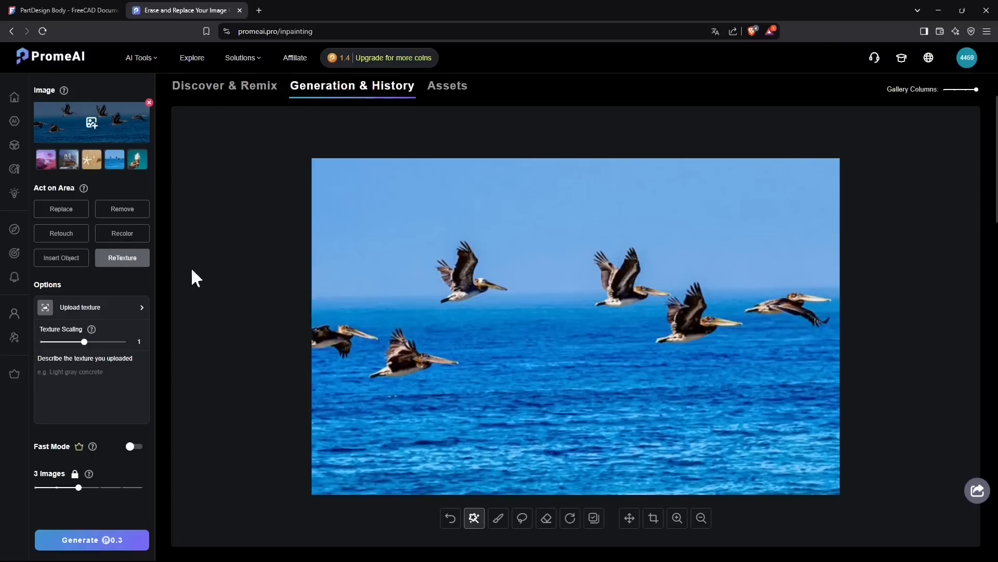
{"action": "left_click", "coordinate": [138, 229]}
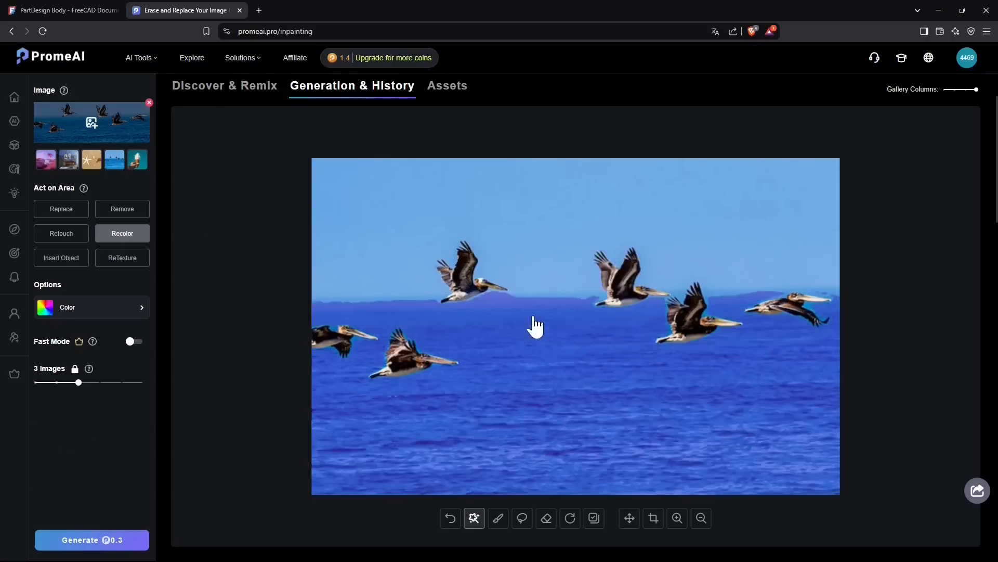
Set the area action to Replace with the prompt "Cat" and mask the lower-left bird with smart selection.
{"action": "left_click", "coordinate": [66, 216]}
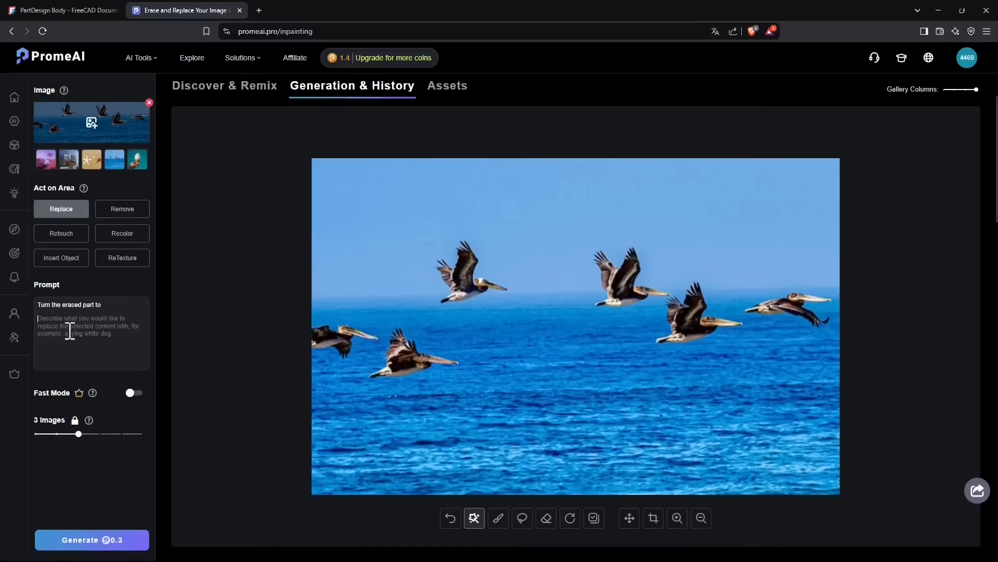
{"action": "type", "text": "c"}
{"action": "left_click", "coordinate": [398, 367]}
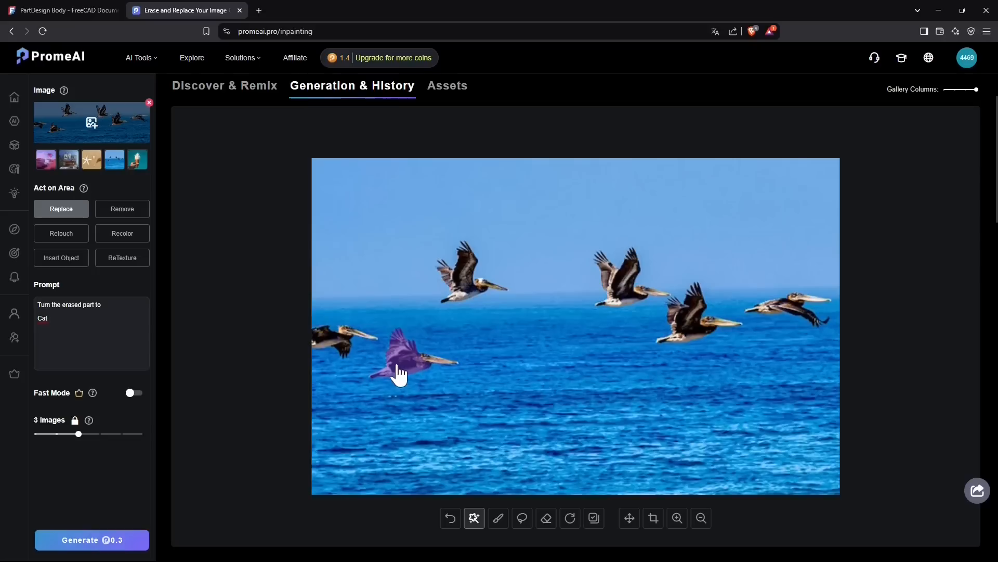
{"action": "left_click", "coordinate": [424, 364]}
Try to change the number of generated images and dismiss the membership purchase offer.
{"action": "left_click", "coordinate": [77, 433]}
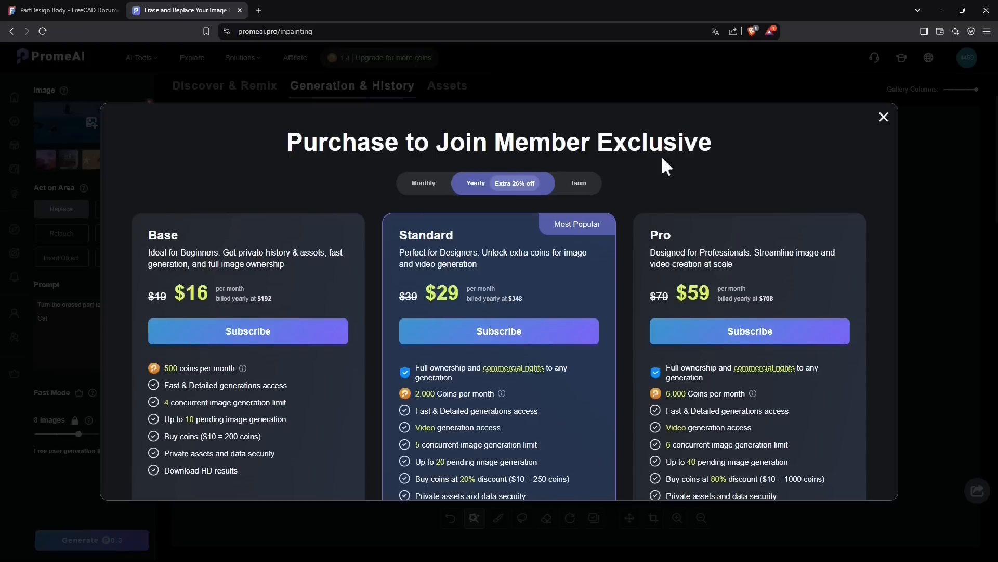
{"action": "left_click", "coordinate": [884, 117]}
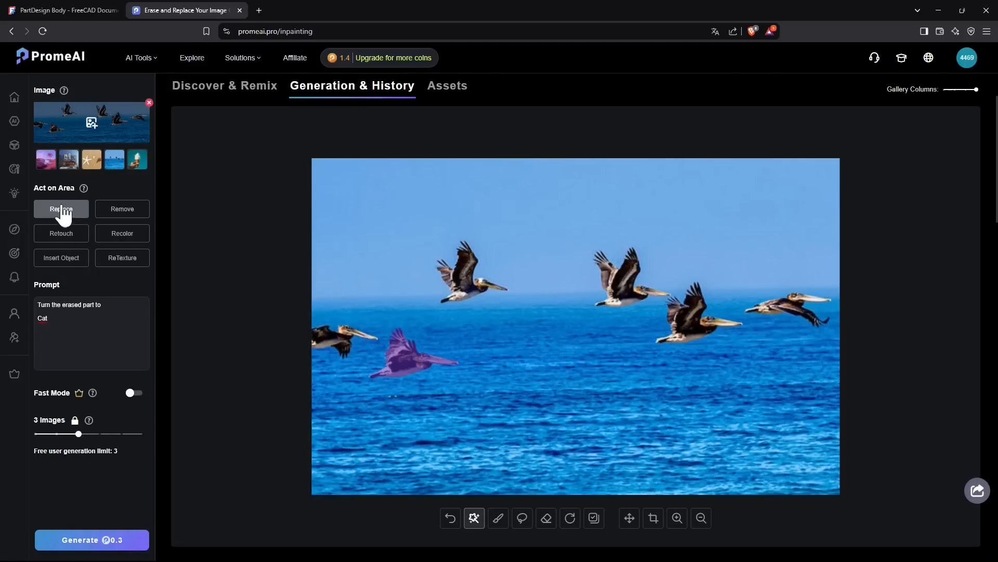
Generate three images that replace the masked lower-left bird using the "Cat" prompt.
{"action": "left_click", "coordinate": [507, 414]}
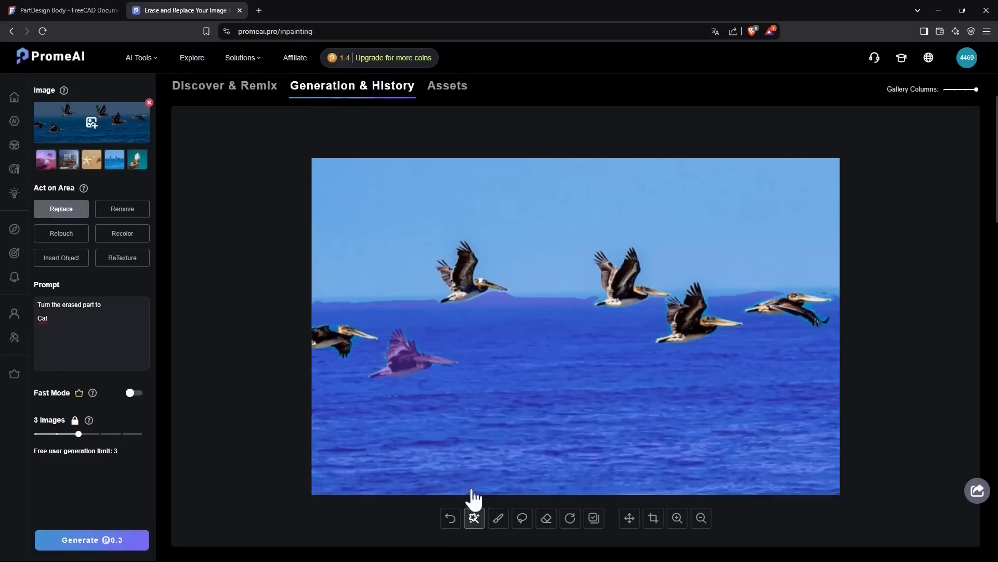
{"action": "left_click", "coordinate": [407, 361]}
{"action": "left_click", "coordinate": [414, 363]}
{"action": "left_click", "coordinate": [122, 541]}
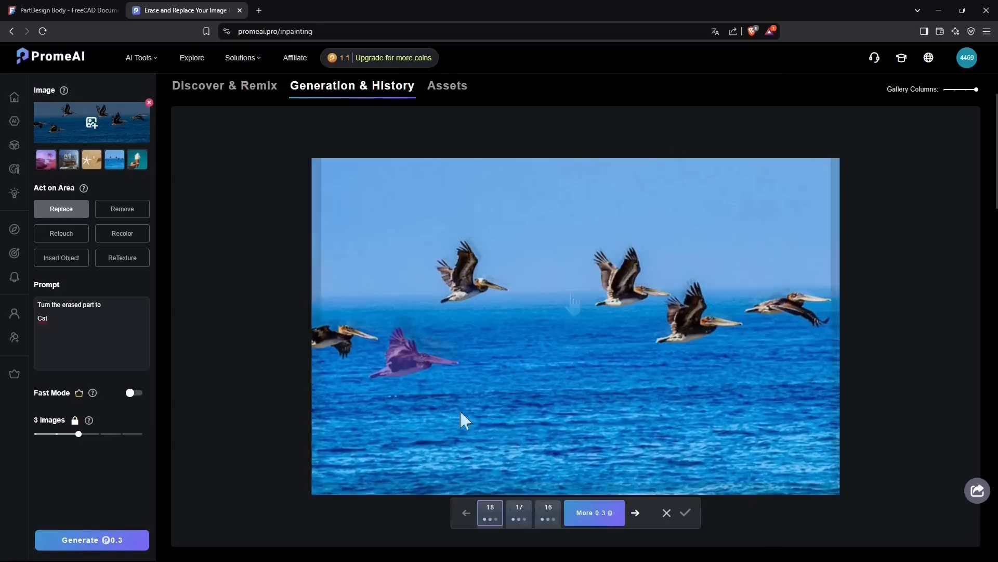
Compare the three generated replacement images, view the first one enlarged, and discard the results.
{"action": "left_click", "coordinate": [518, 517]}
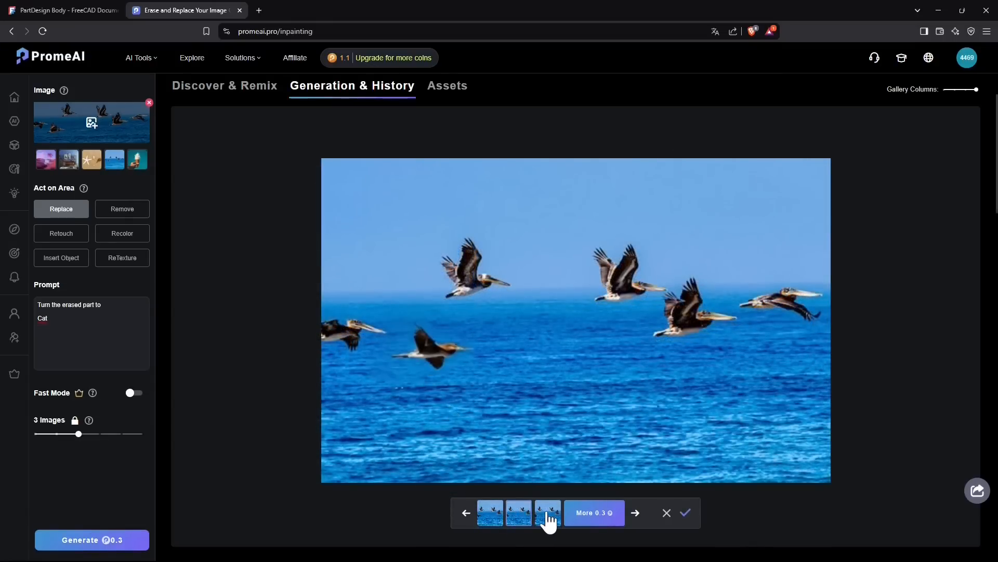
{"action": "left_click", "coordinate": [548, 518]}
{"action": "left_click", "coordinate": [493, 517]}
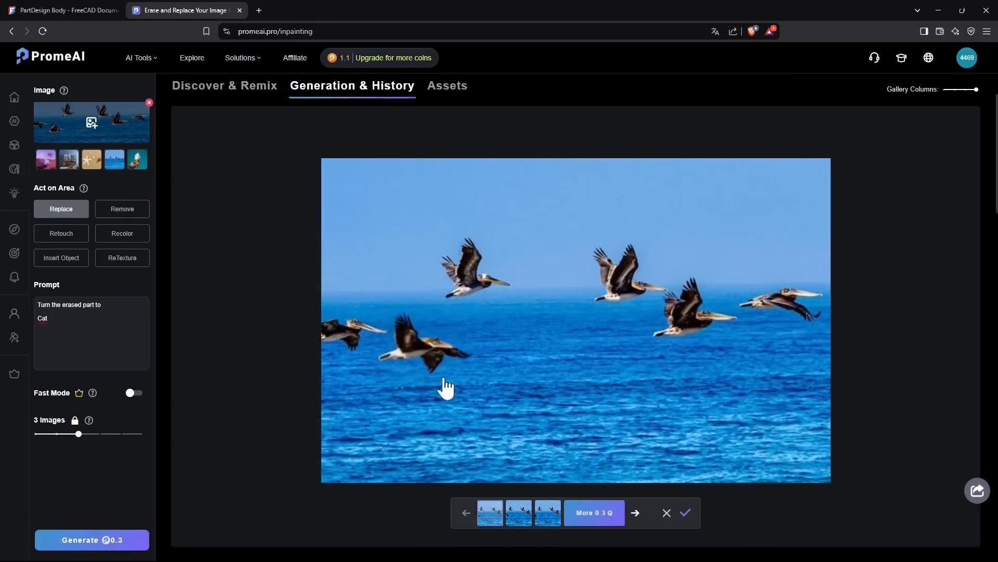
{"action": "left_click", "coordinate": [429, 357]}
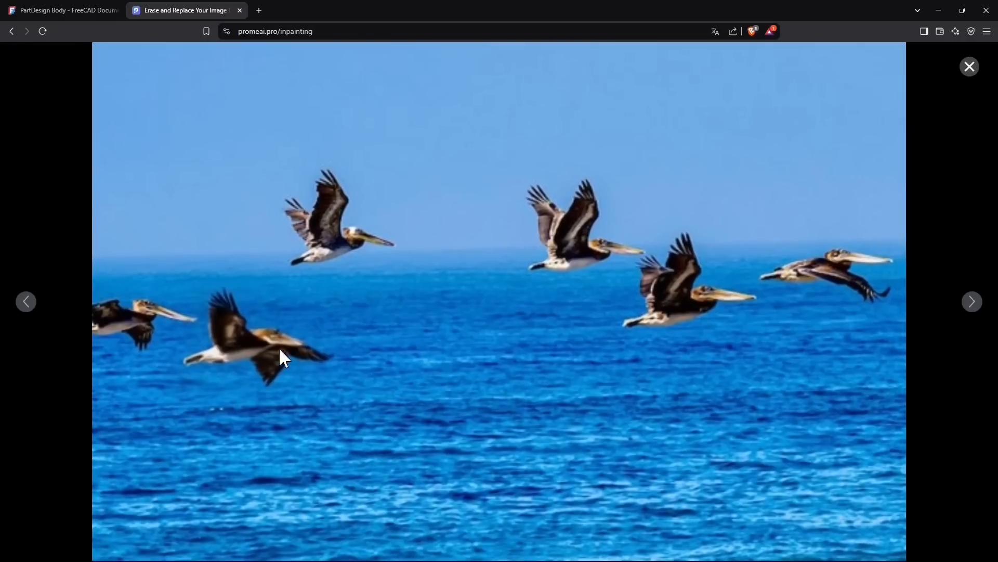
{"action": "left_click", "coordinate": [970, 66]}
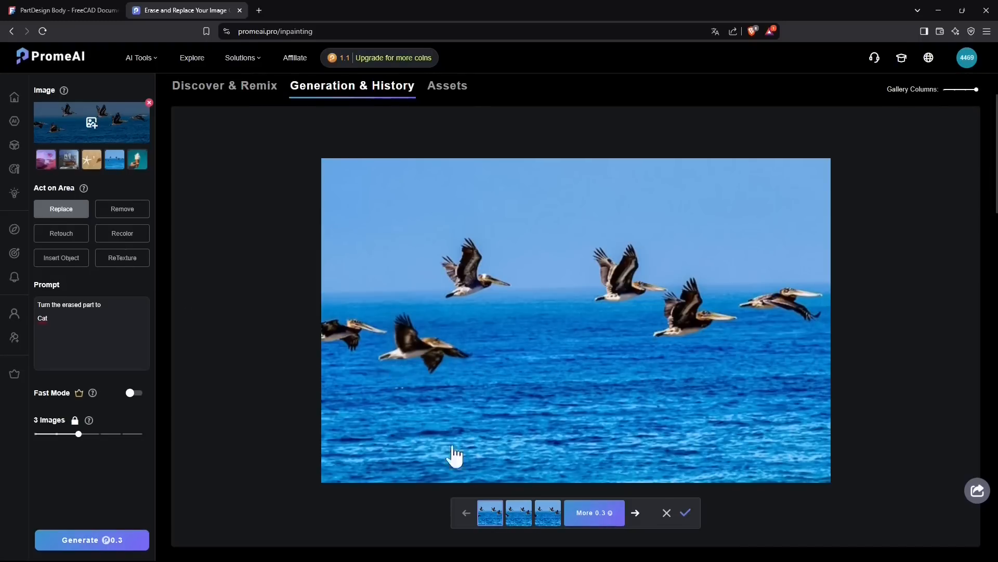
{"action": "left_click", "coordinate": [664, 512]}
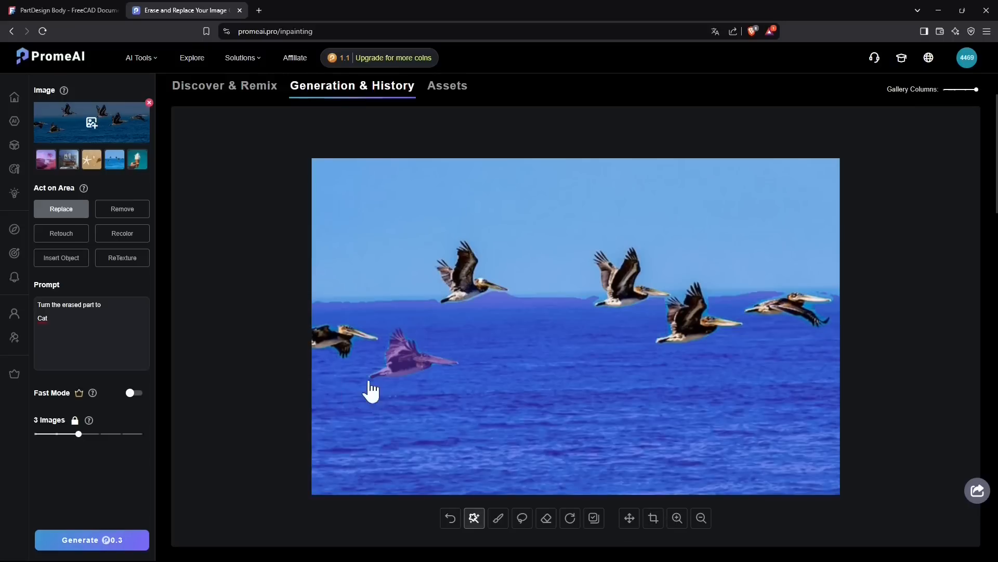
Switch the area action to Remove, lasso a wider mask around the lower-left bird, and generate the images.
{"action": "left_click", "coordinate": [132, 216]}
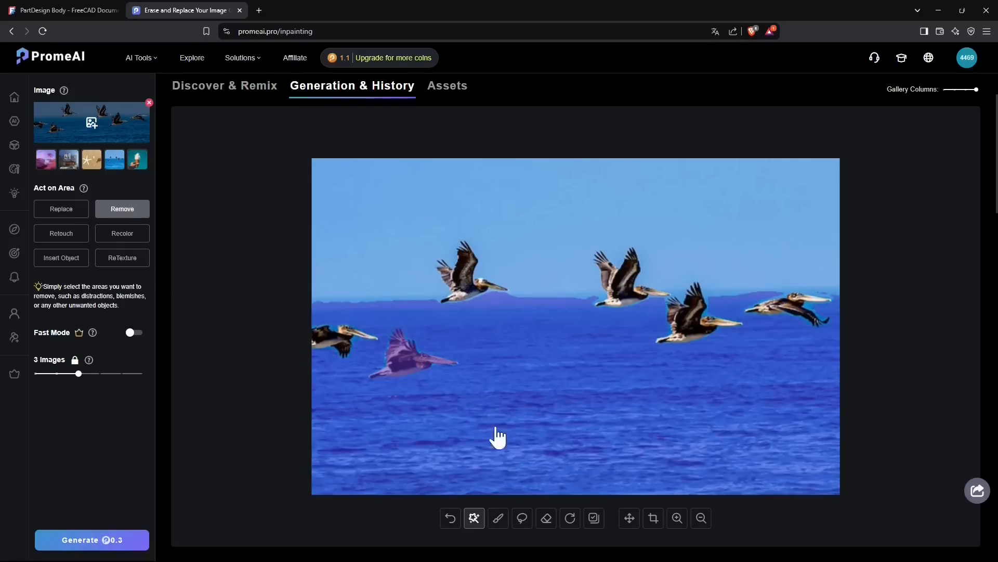
{"action": "left_click", "coordinate": [497, 518]}
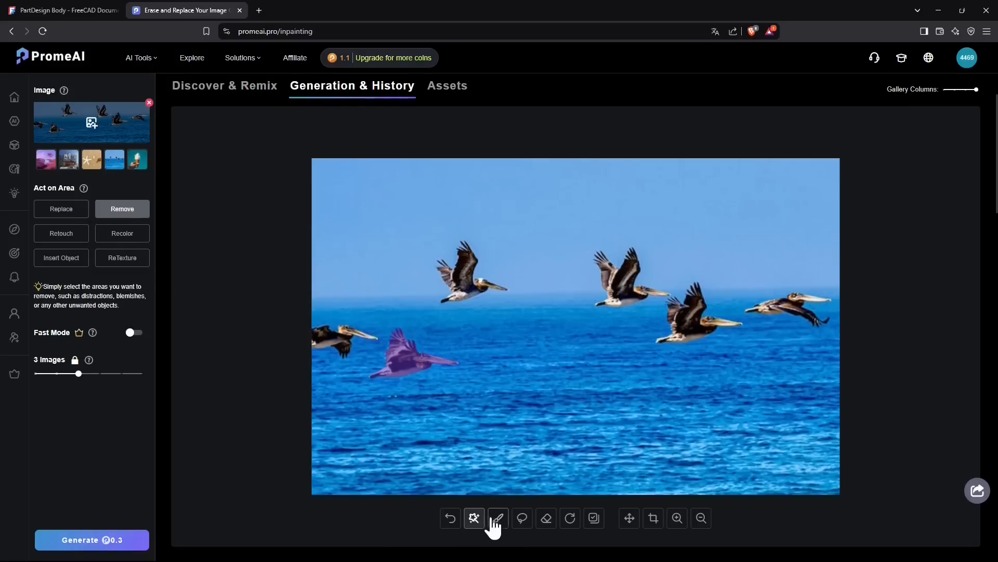
{"action": "left_click", "coordinate": [521, 519]}
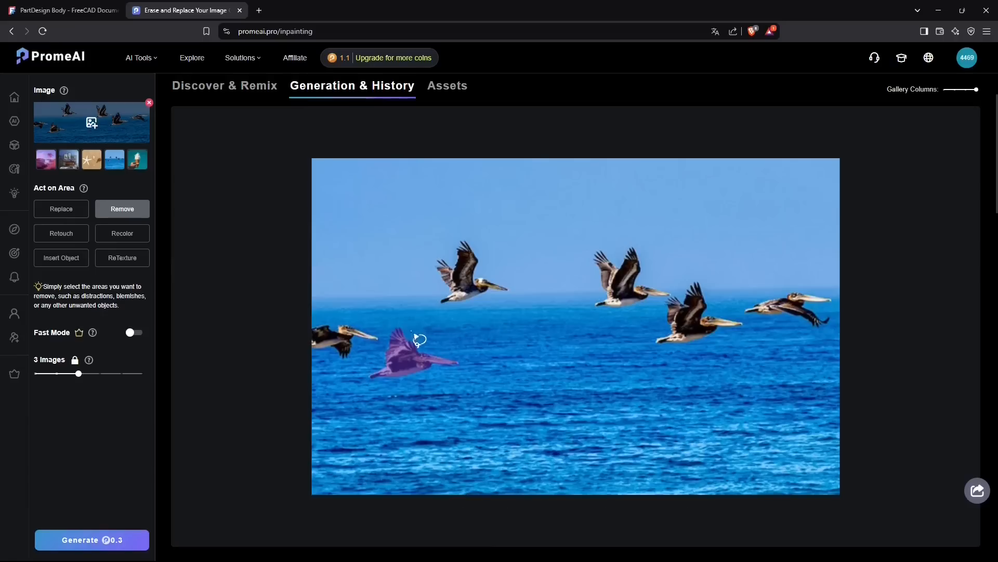
{"action": "mouse_move", "coordinate": [431, 353]}
{"action": "left_mouse_down"}
{"action": "mouse_move", "coordinate": [468, 349]}
{"action": "mouse_move", "coordinate": [455, 357]}
{"action": "left_mouse_up"}
{"action": "mouse_move", "coordinate": [415, 332]}
{"action": "left_mouse_down"}
{"action": "mouse_move", "coordinate": [442, 343]}
{"action": "mouse_move", "coordinate": [463, 380]}
{"action": "mouse_move", "coordinate": [366, 385]}
{"action": "mouse_move", "coordinate": [365, 359]}
{"action": "mouse_move", "coordinate": [387, 334]}
{"action": "mouse_move", "coordinate": [404, 326]}
{"action": "mouse_move", "coordinate": [411, 335]}
{"action": "left_mouse_up"}
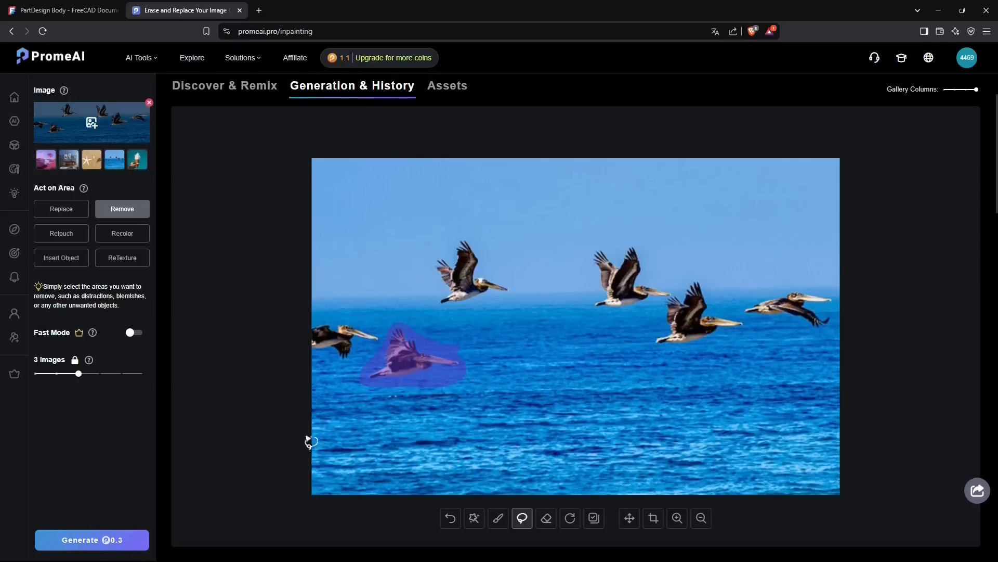
{"action": "left_click", "coordinate": [84, 536]}
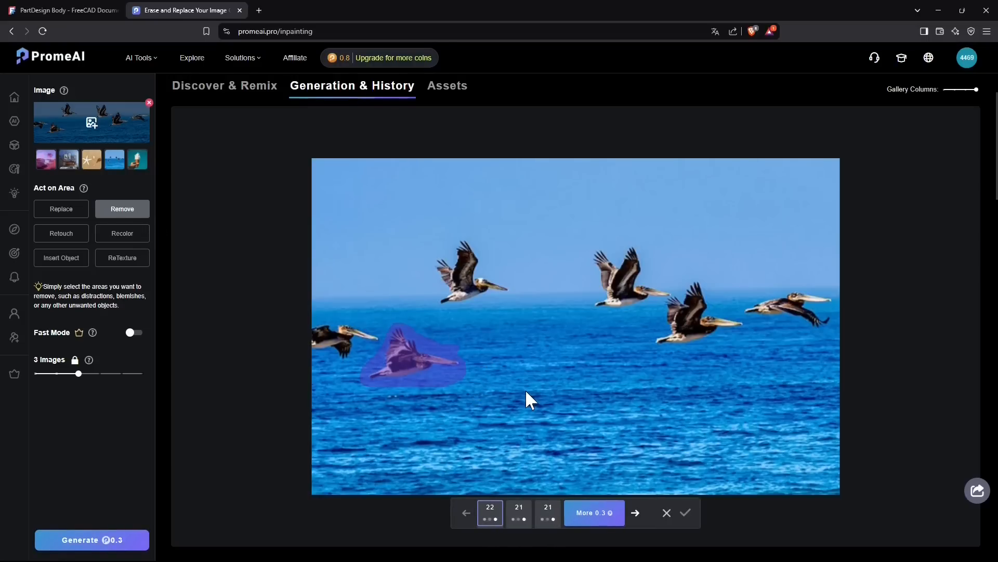
Compare the generated images in which the lower-left bird is removed.
{"action": "left_click", "coordinate": [519, 527]}
{"action": "left_click", "coordinate": [541, 522]}
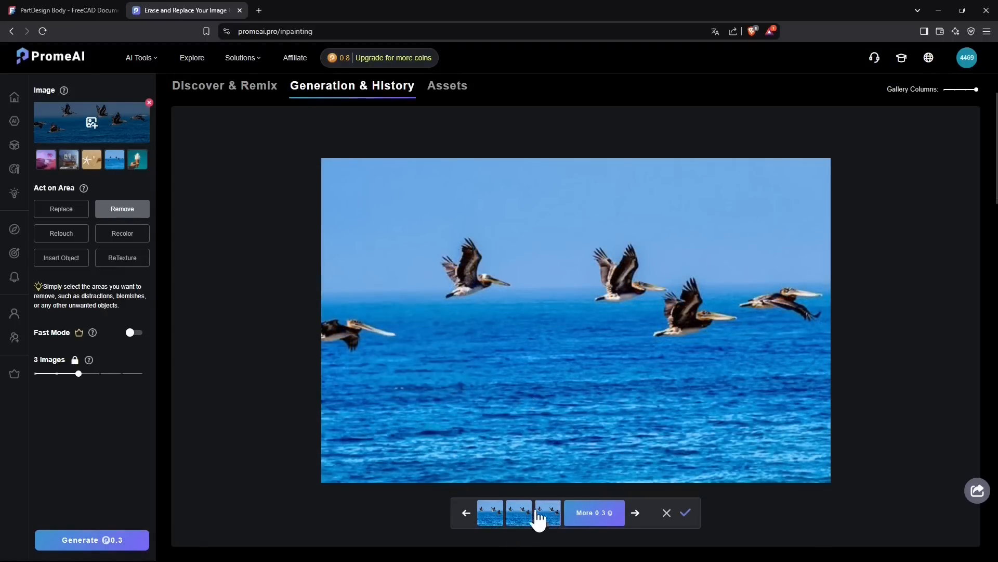
Accept the third generated image with the bird removed and switch the area action to Insert Object.
{"action": "left_click", "coordinate": [492, 517]}
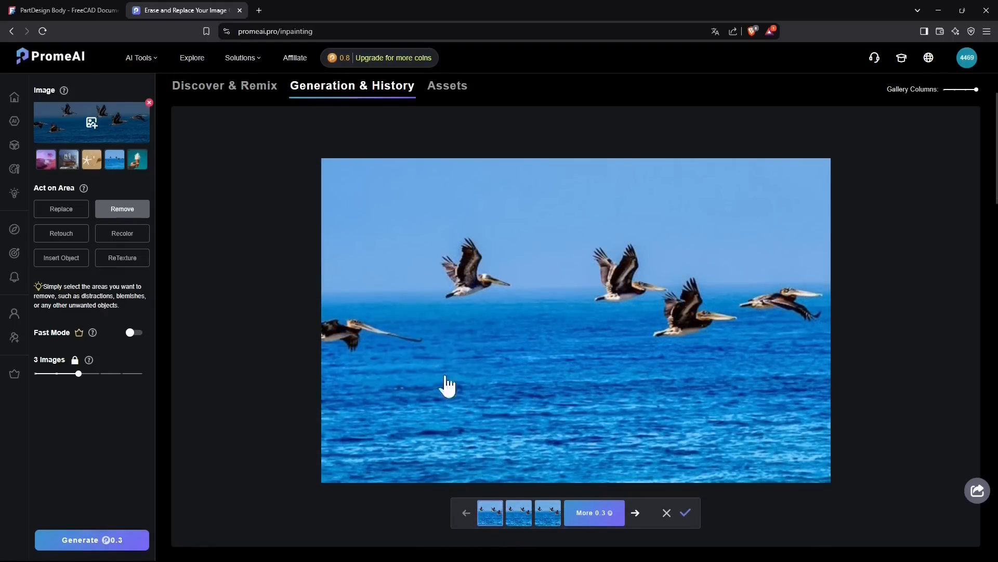
{"action": "left_click", "coordinate": [551, 520]}
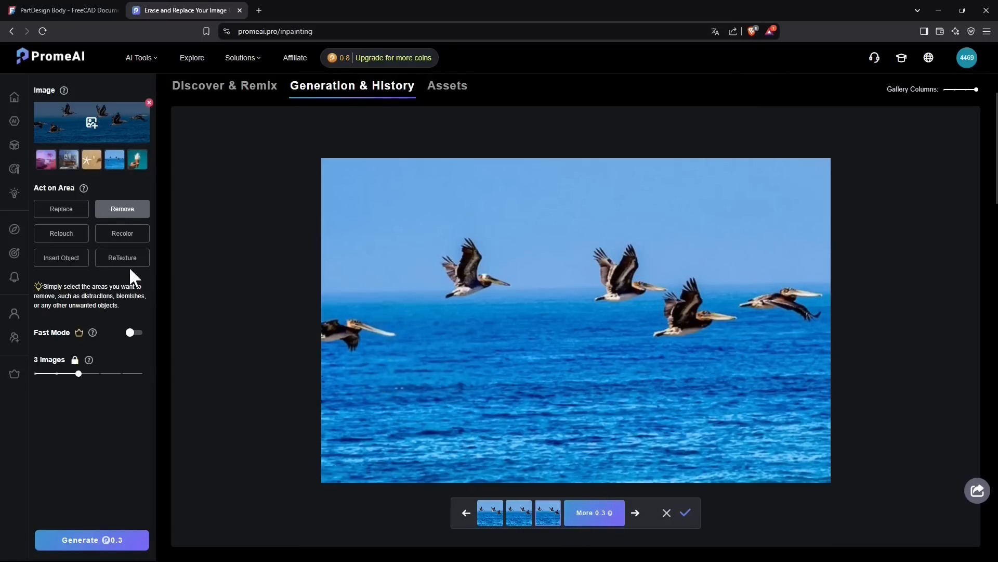
{"action": "left_click", "coordinate": [81, 258]}
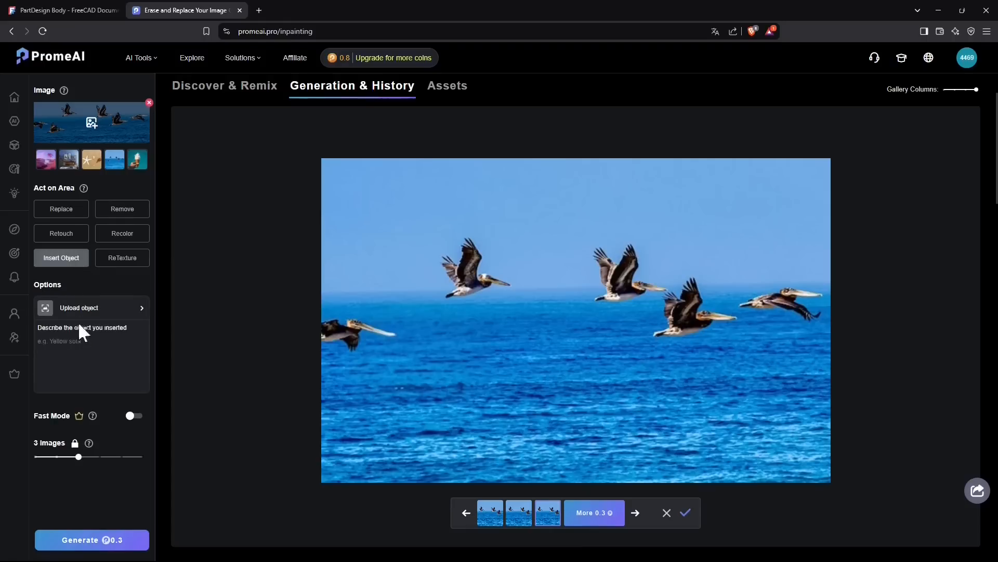
{"action": "left_click", "coordinate": [684, 513]}
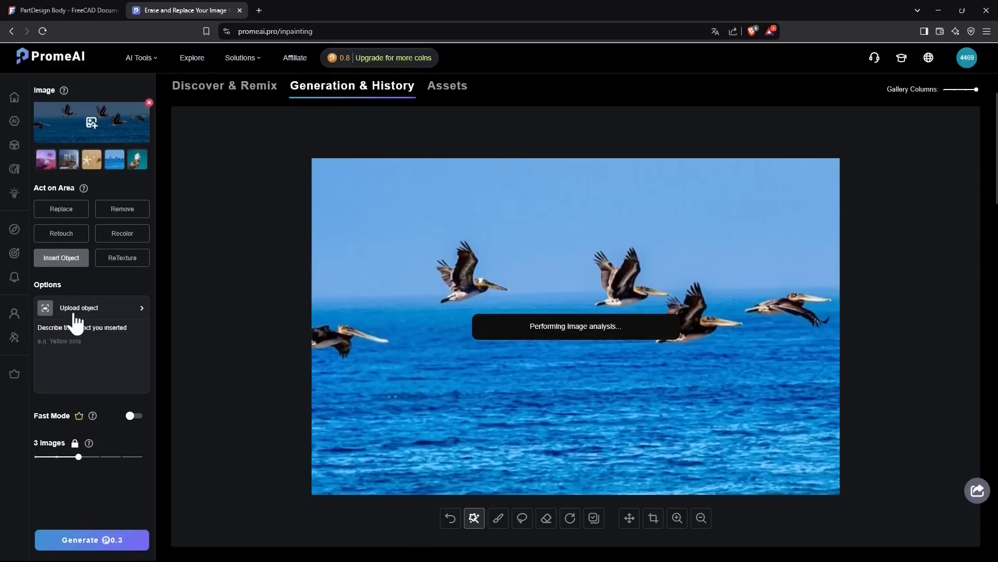
Describe the object to insert as "Flying Cat" and lasso a mask on the open sea below the leftmost birds.
{"action": "left_click", "coordinate": [84, 343]}
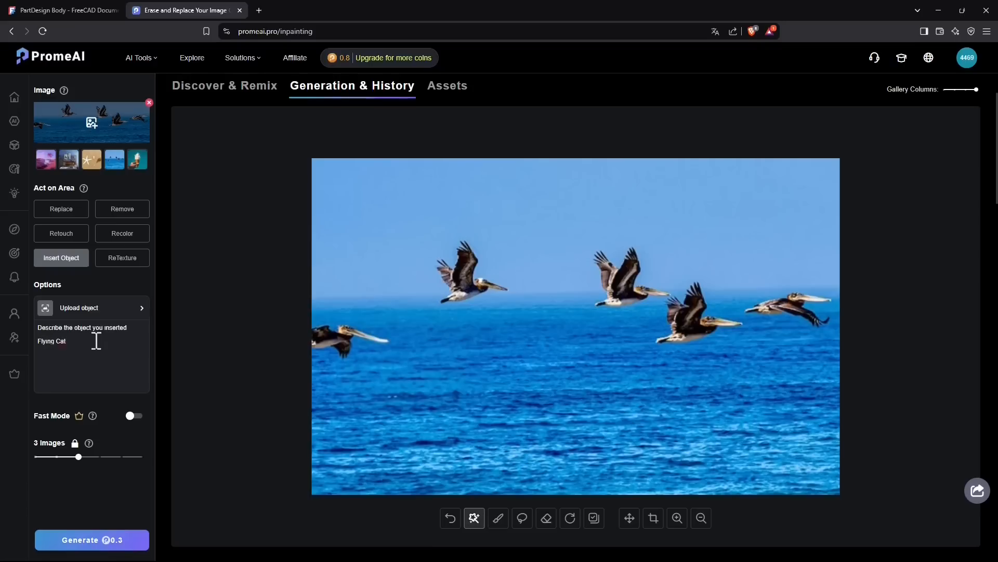
{"action": "left_click", "coordinate": [522, 518]}
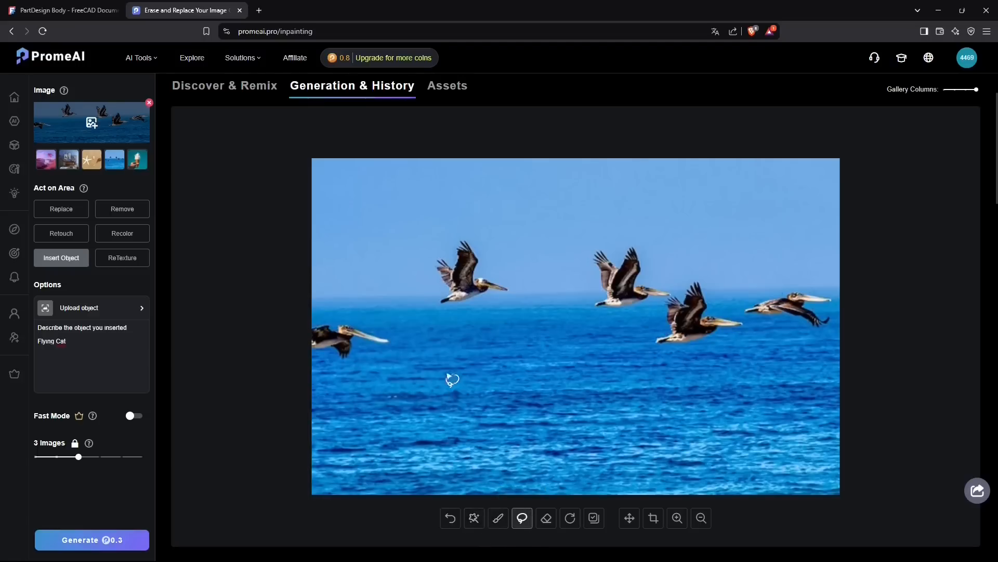
{"action": "mouse_move", "coordinate": [431, 350]}
{"action": "left_mouse_down"}
{"action": "mouse_move", "coordinate": [416, 431]}
{"action": "mouse_move", "coordinate": [456, 432]}
{"action": "mouse_move", "coordinate": [493, 416]}
{"action": "mouse_move", "coordinate": [512, 388]}
{"action": "mouse_move", "coordinate": [513, 361]}
{"action": "mouse_move", "coordinate": [458, 357]}
{"action": "left_mouse_up"}
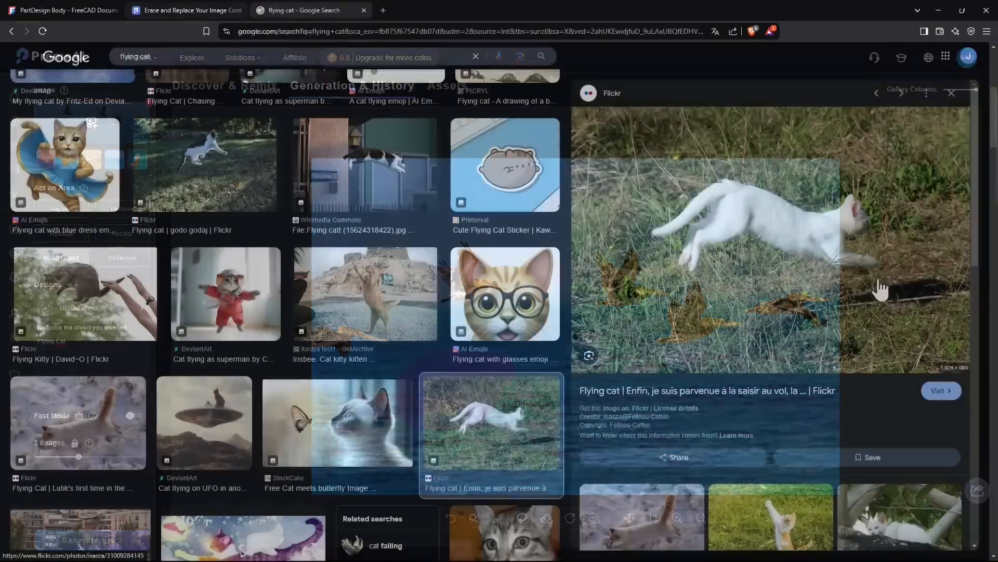
From the Google image results for "flying cat", save the photo of the leaping white cat as "flying cat" in the Prome AI folder.
{"action": "scroll", "coordinate": [842, 273], "scroll_direction": "down", "scroll_amount": 1}
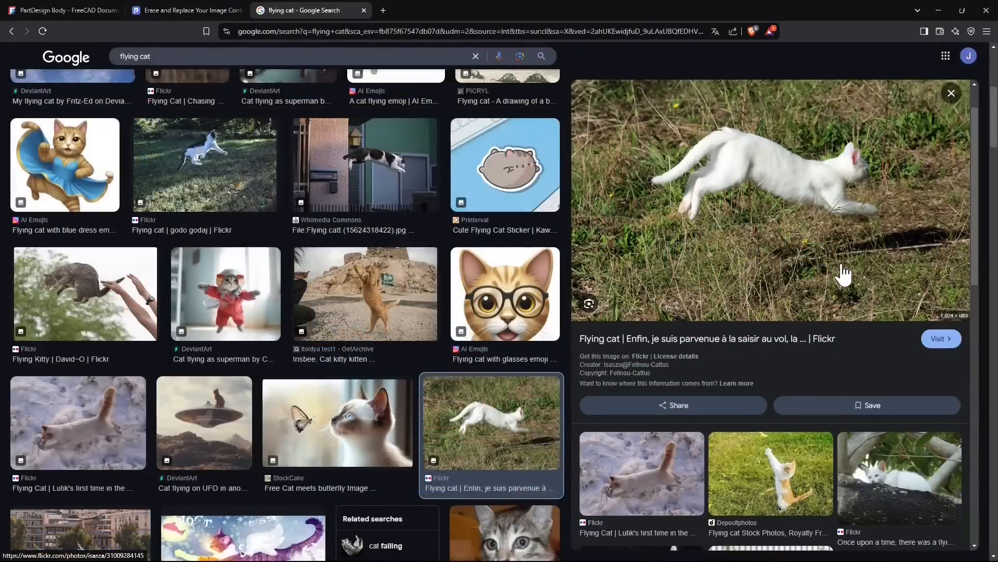
{"action": "scroll", "coordinate": [785, 216], "scroll_direction": "up", "scroll_amount": 1}
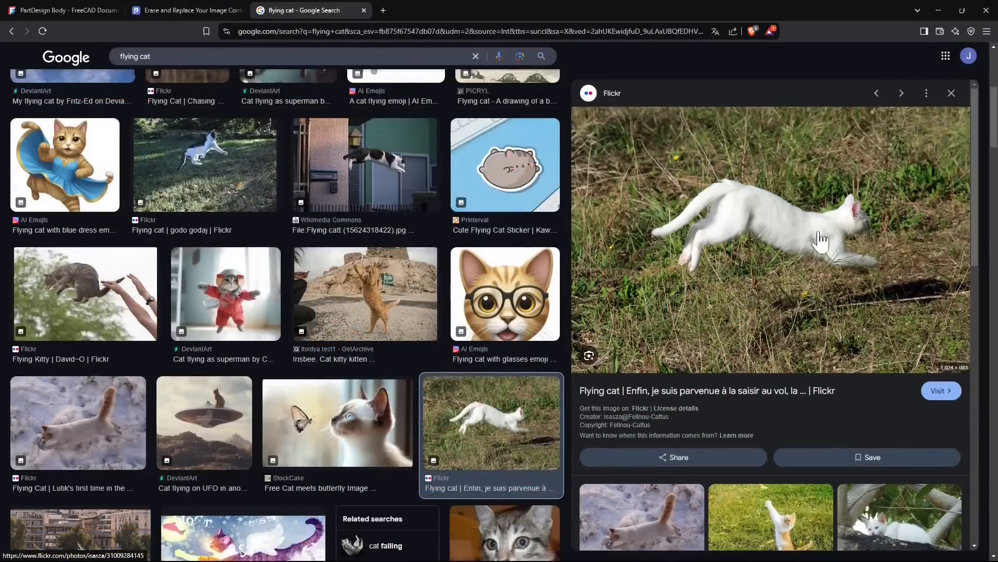
{"action": "right_click", "coordinate": [802, 234]}
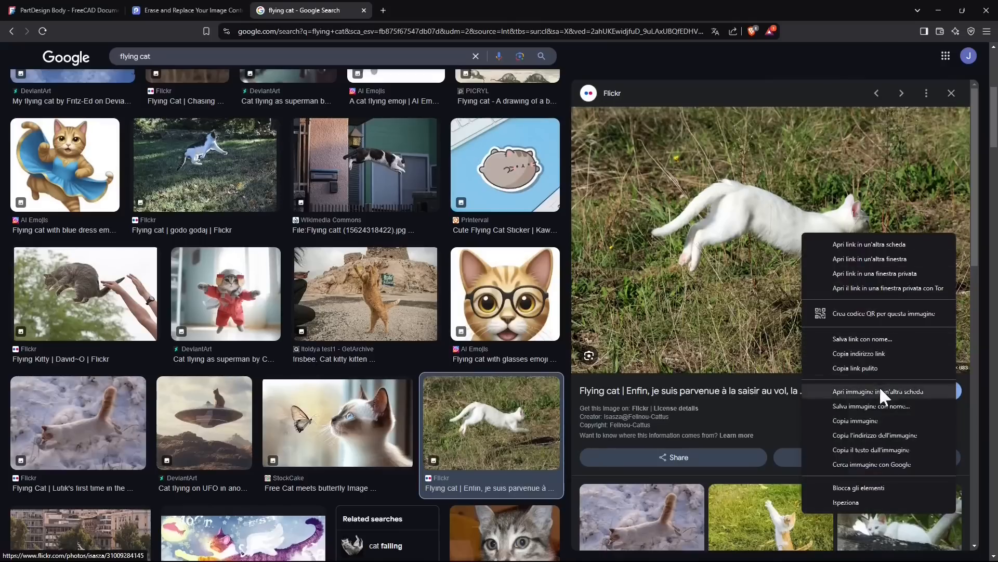
{"action": "left_click", "coordinate": [851, 405]}
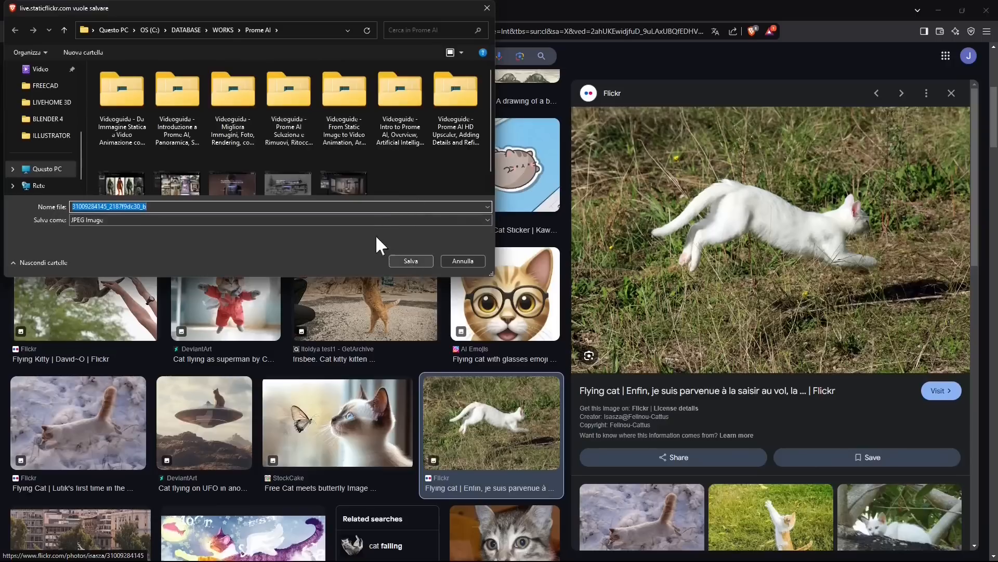
{"action": "type", "text": "flying cat"}
{"action": "key", "text": "Return"}
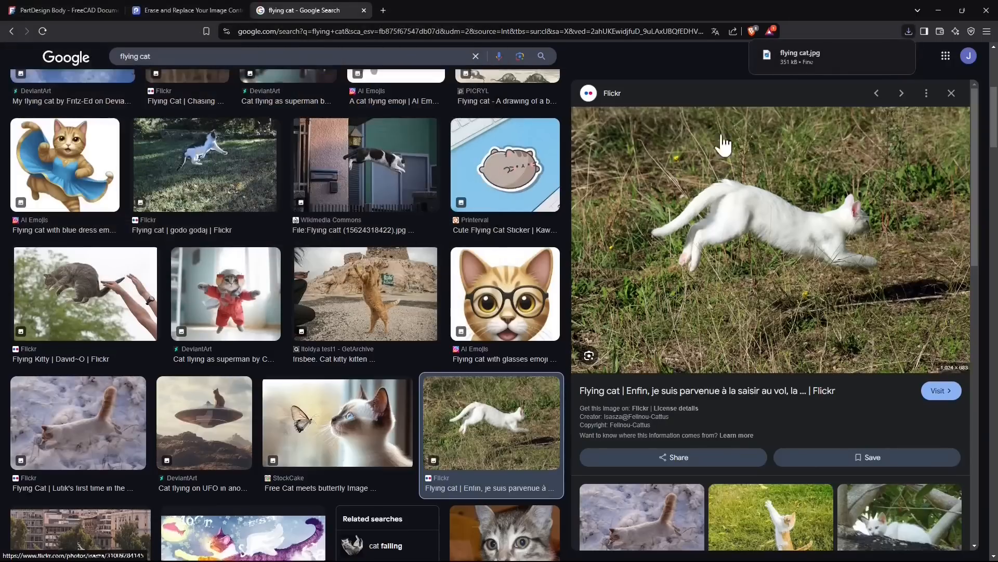
Back in PromeAI, upload the "flying cat" image from the WORKS > Prome AI folder as the object to insert and generate three images.
{"action": "left_click", "coordinate": [182, 9]}
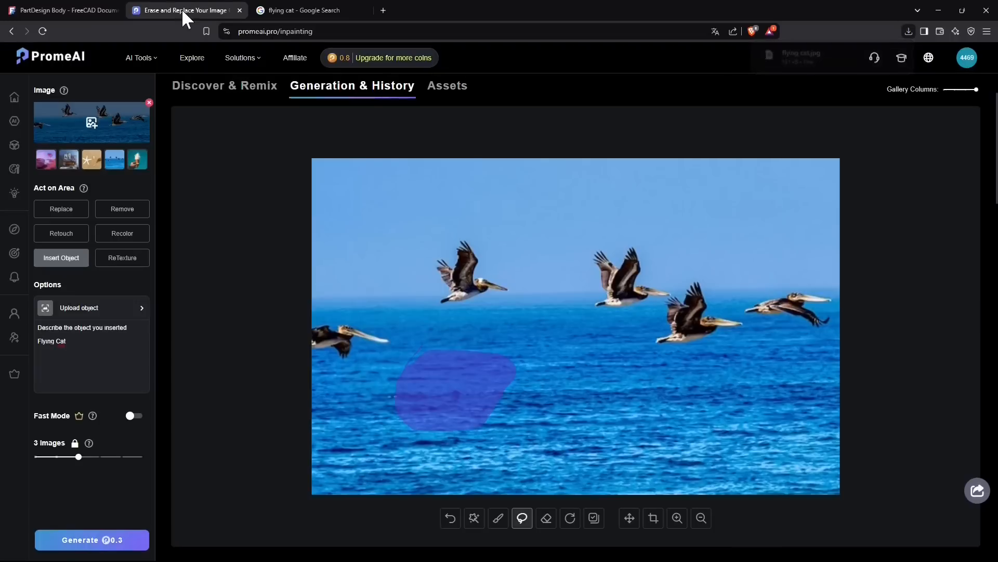
{"action": "left_click", "coordinate": [69, 308]}
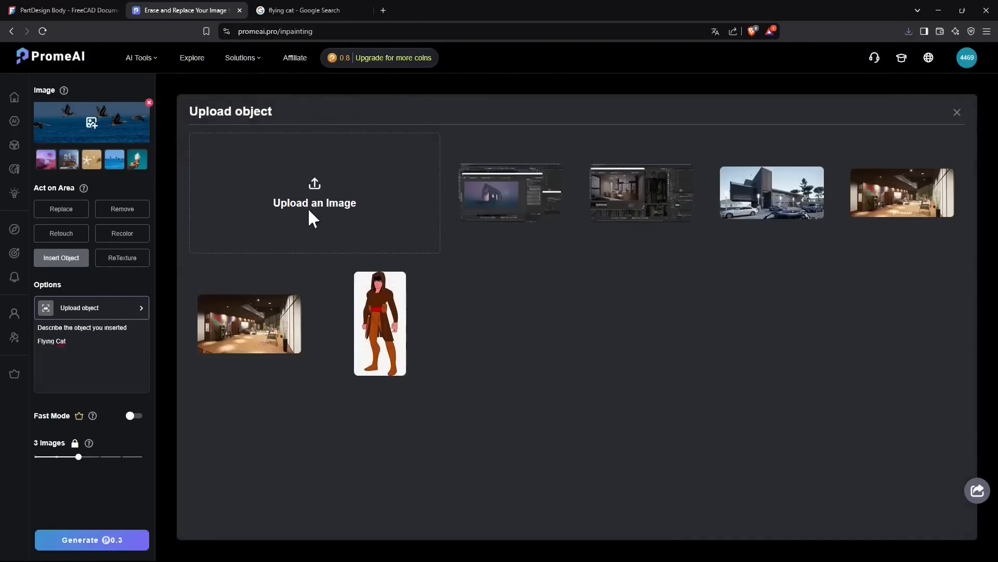
{"action": "left_click", "coordinate": [309, 212]}
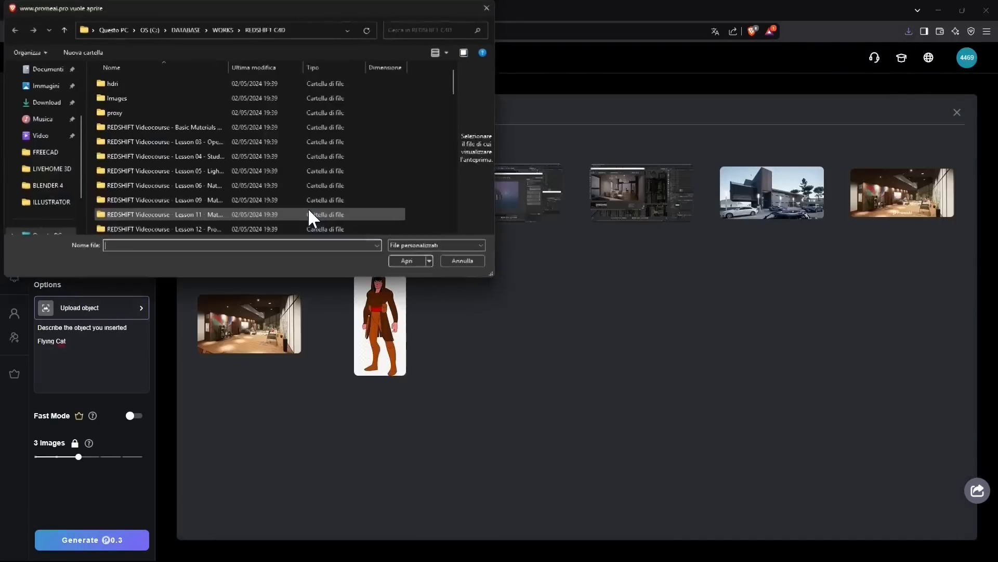
{"action": "left_click", "coordinate": [223, 30]}
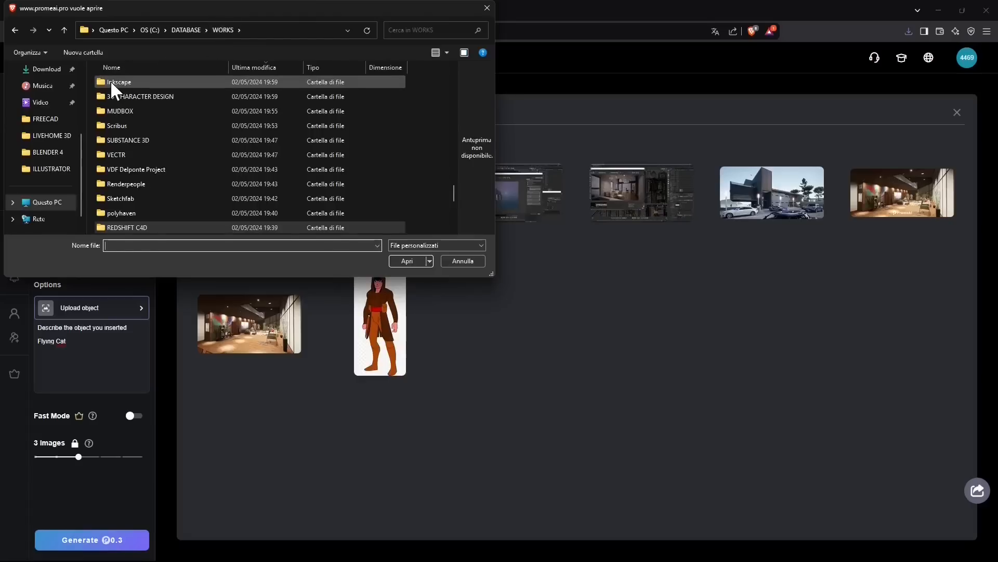
{"action": "type", "text": "p"}
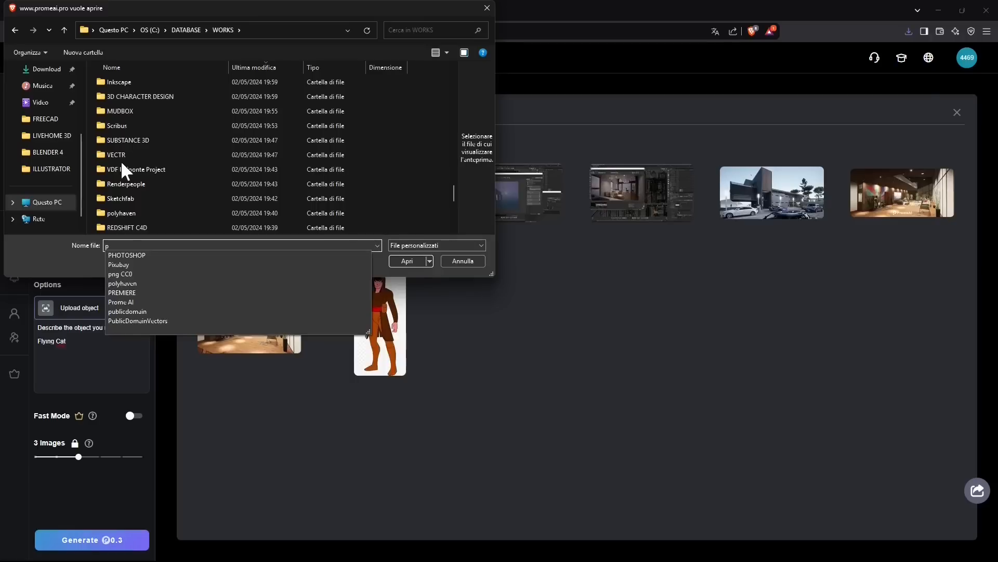
{"action": "key", "text": "Escape"}
{"action": "scroll", "coordinate": [165, 95], "scroll_direction": "up", "scroll_amount": 10}
{"action": "double_click", "coordinate": [145, 88]}
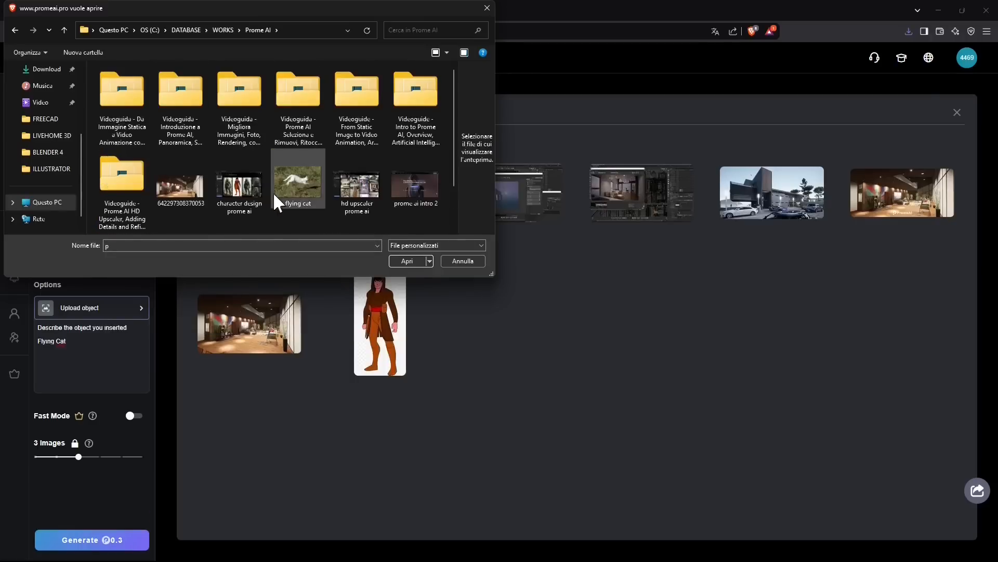
{"action": "left_click", "coordinate": [273, 192]}
{"action": "left_click", "coordinate": [401, 262]}
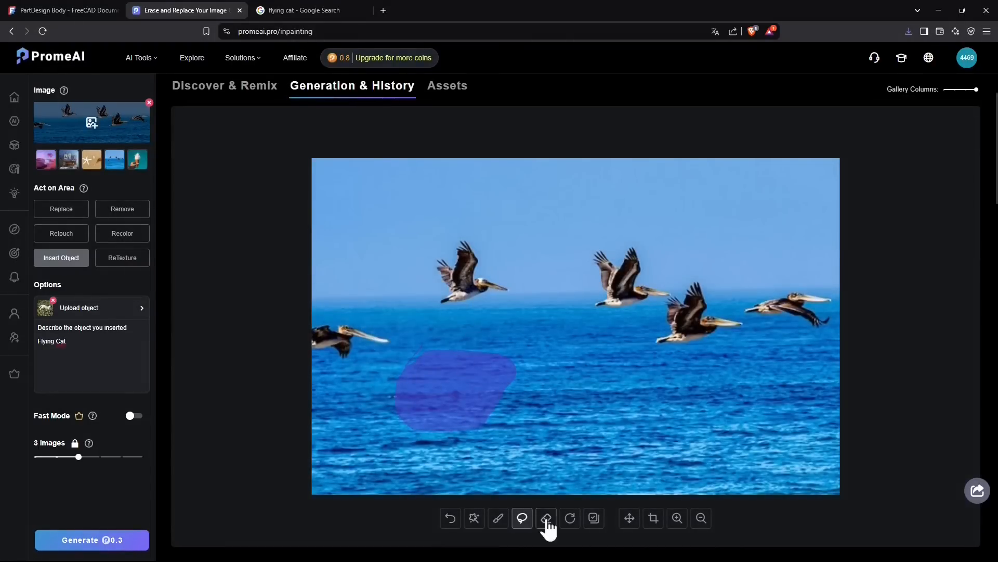
{"action": "left_click", "coordinate": [112, 541]}
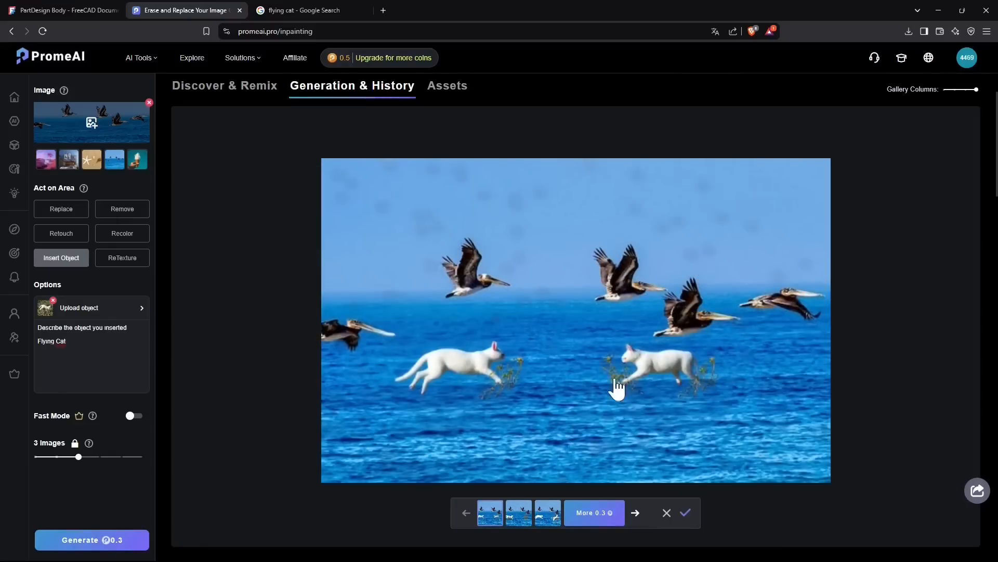
Compare the three generated images with the inserted flying cat, returning to the third one.
{"action": "left_click", "coordinate": [515, 520]}
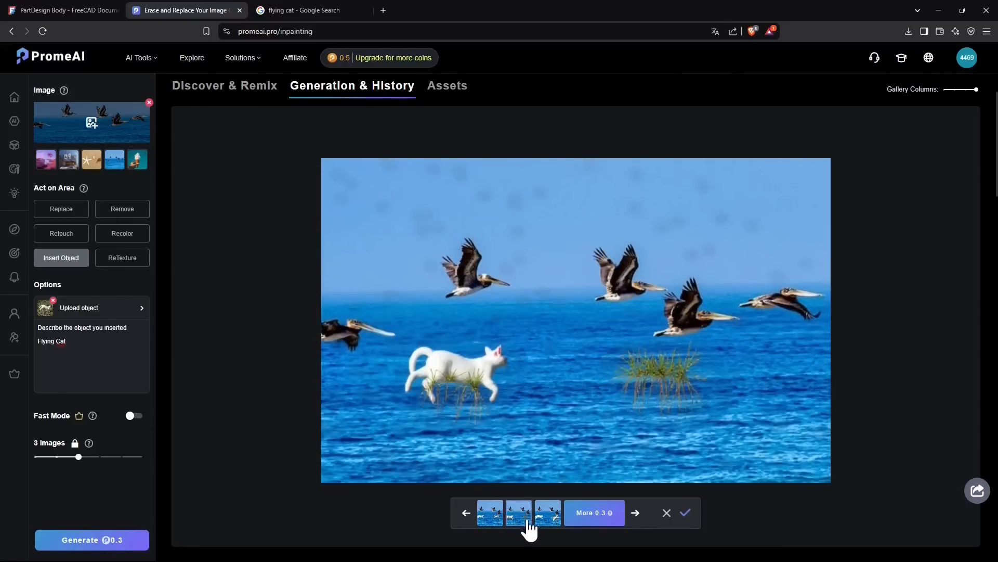
{"action": "left_click", "coordinate": [549, 517]}
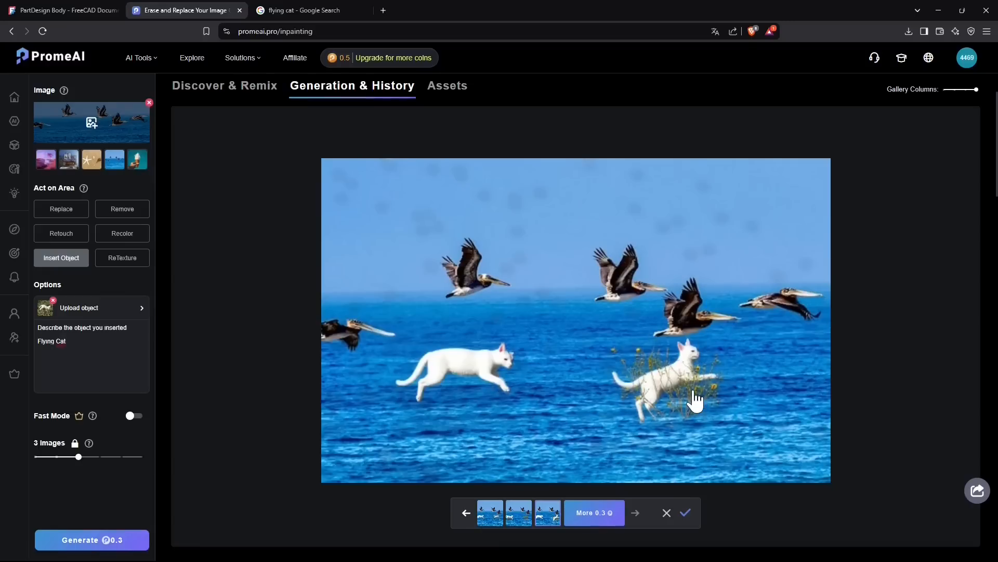
{"action": "left_click", "coordinate": [518, 526]}
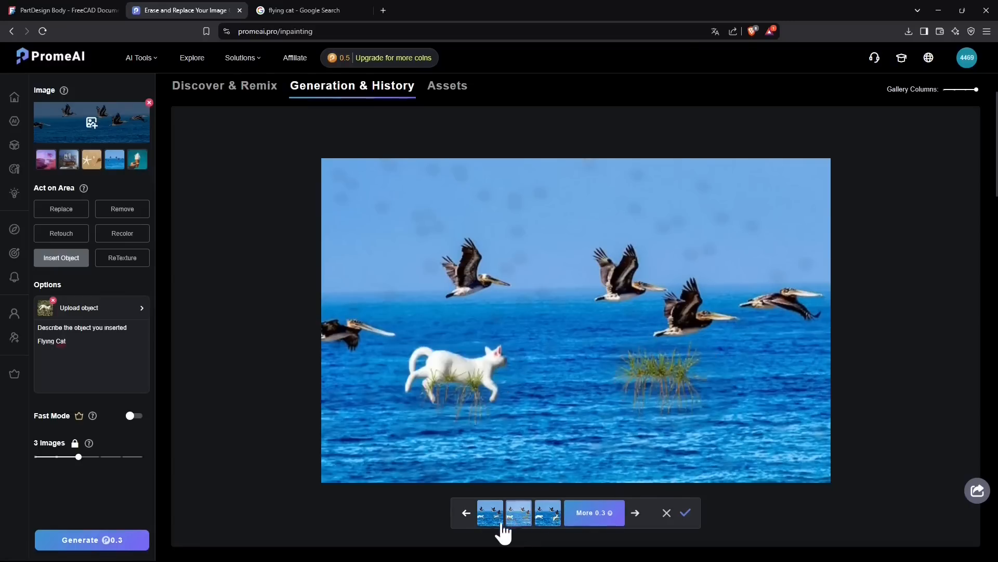
{"action": "left_click", "coordinate": [489, 528]}
{"action": "left_click", "coordinate": [545, 527]}
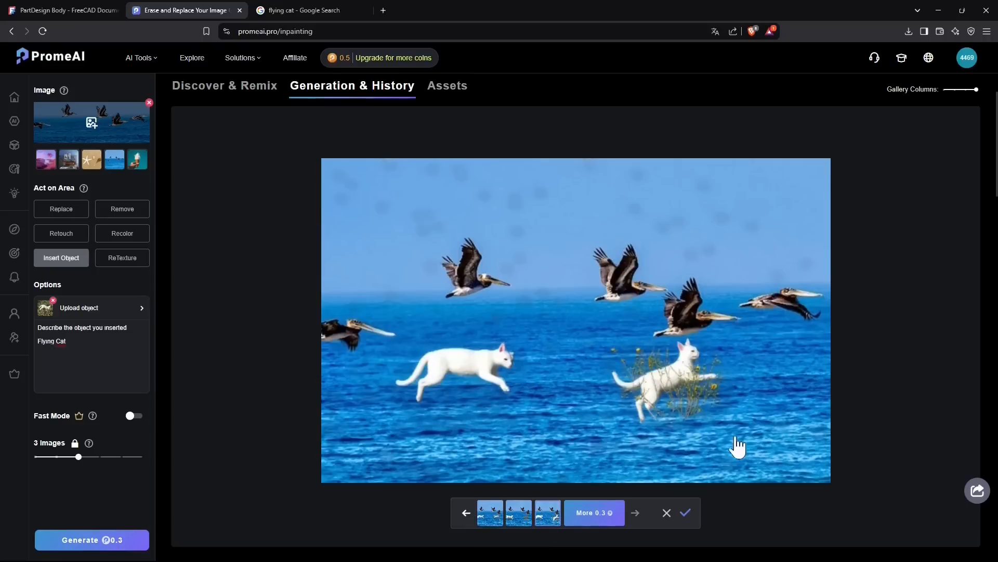